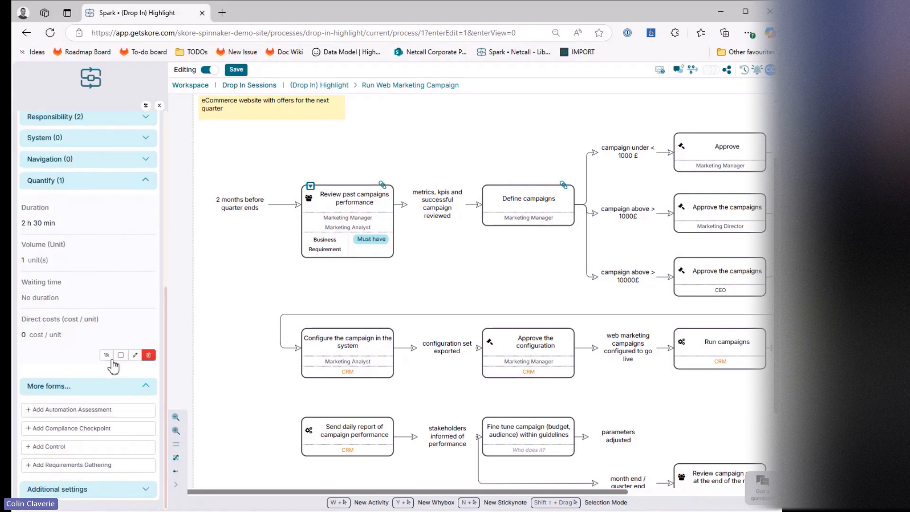
- Show the Quantify form on the "Review past campaigns performance" box and close its details
left_click(108, 356)
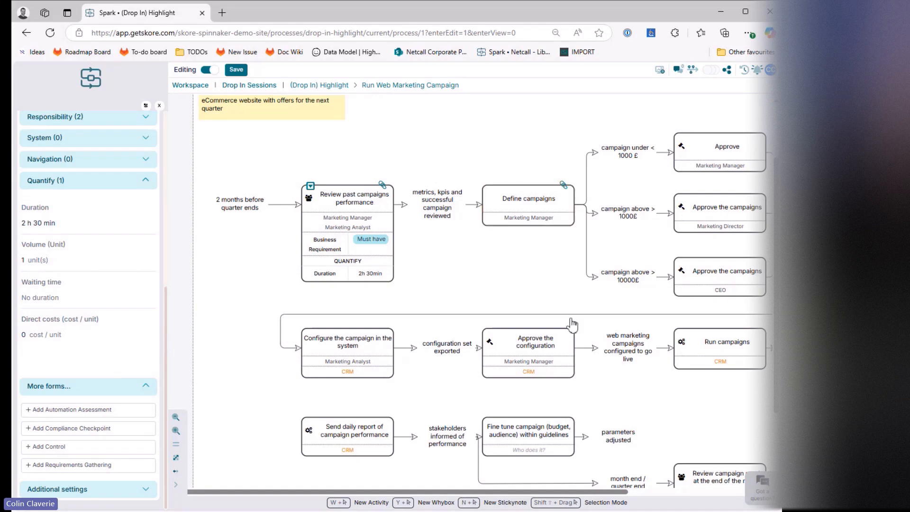
left_click(571, 201)
left_click(478, 194)
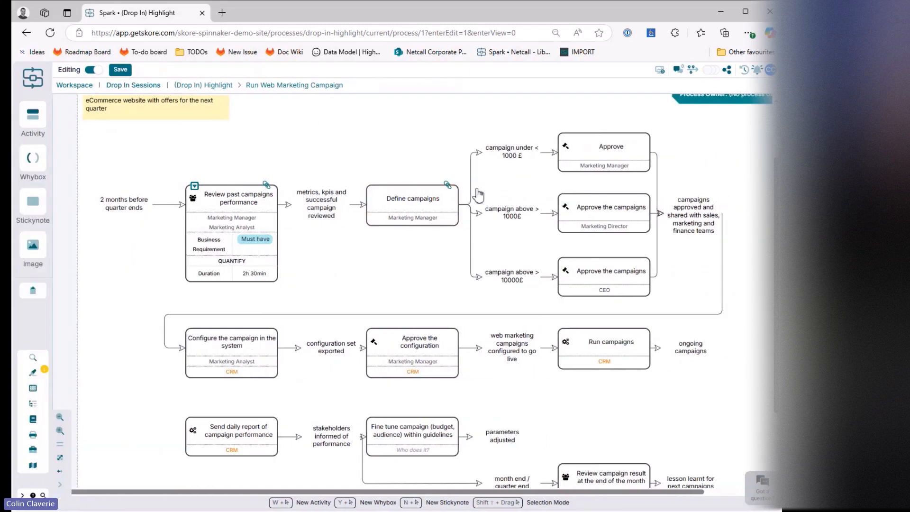
- Check the Business Requirement custom field in the details of the "Define campaigns" activity
left_click(443, 200)
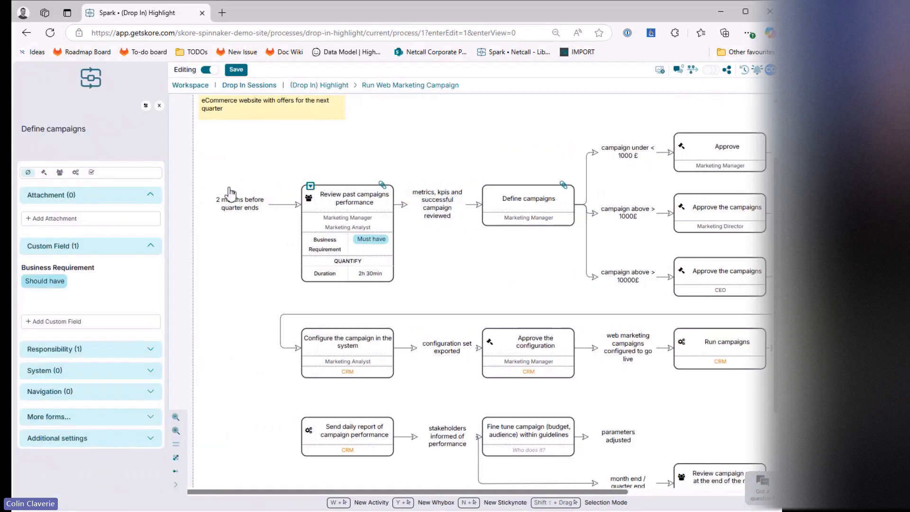
left_click(159, 106)
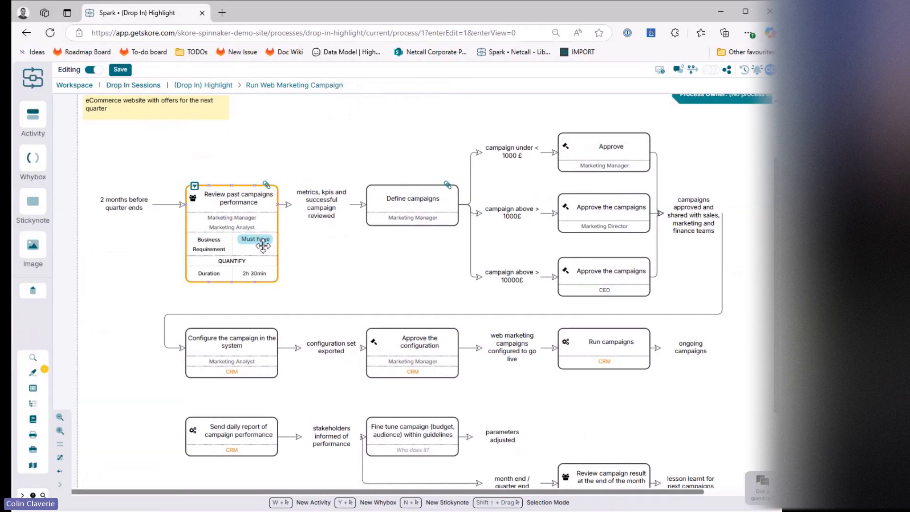
left_click(34, 374)
left_click(449, 186)
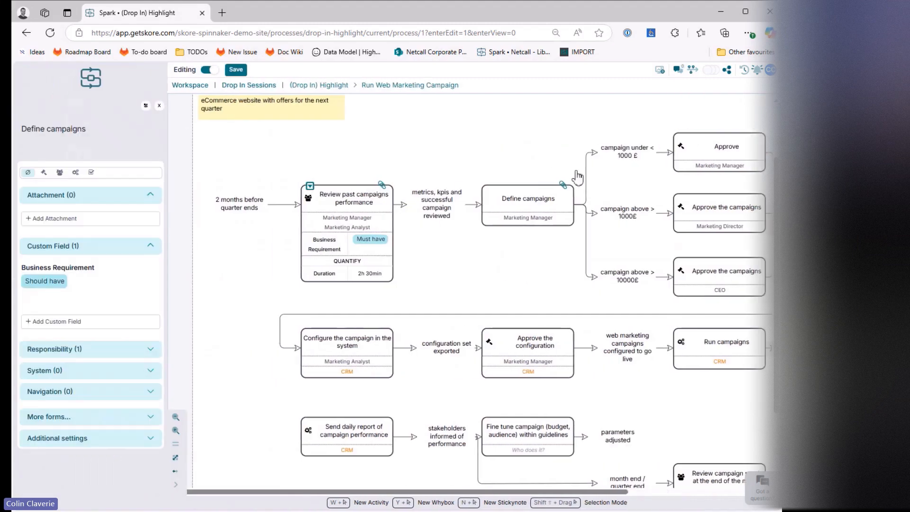
mouse_move(47, 279)
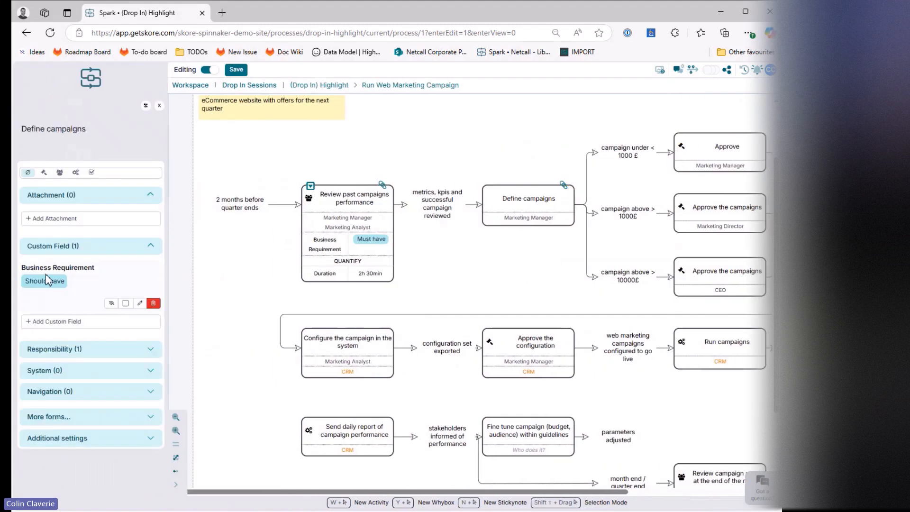
left_click(160, 107)
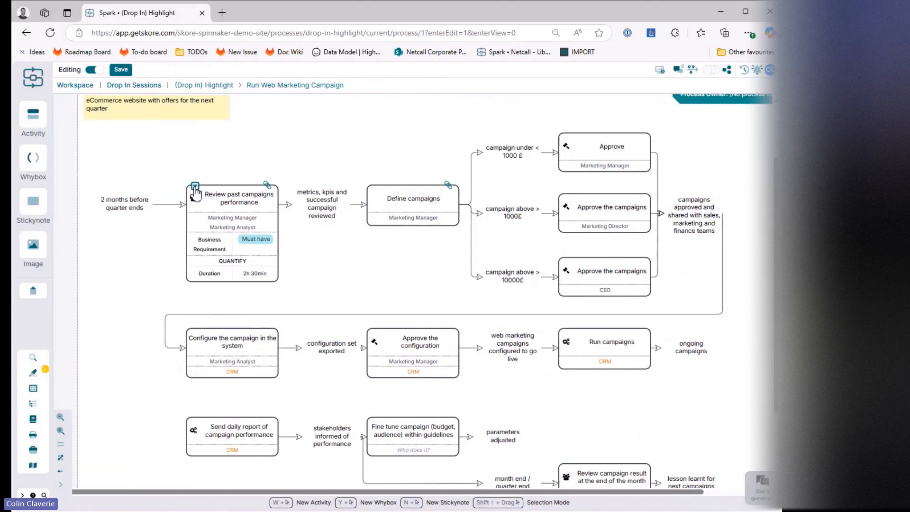
- Show the Business Requirement custom field on all process boxes through the form display settings
left_click(34, 388)
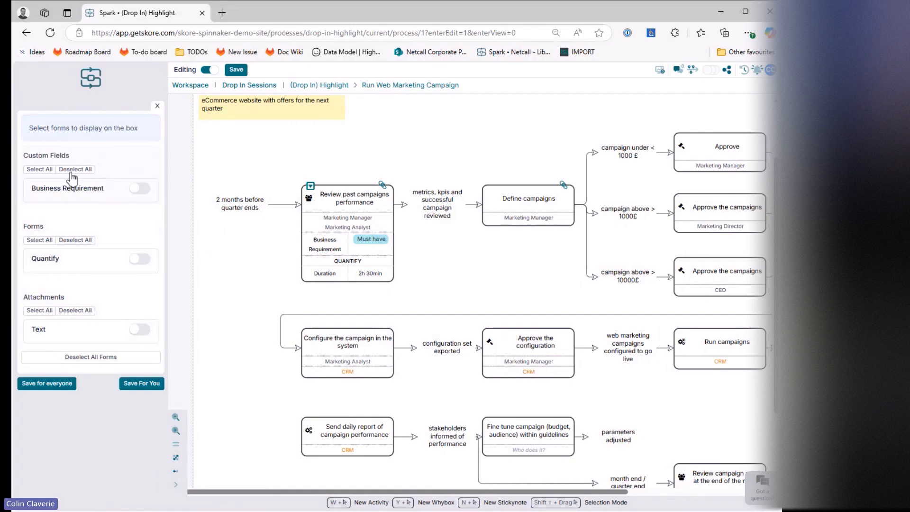
left_click(140, 190)
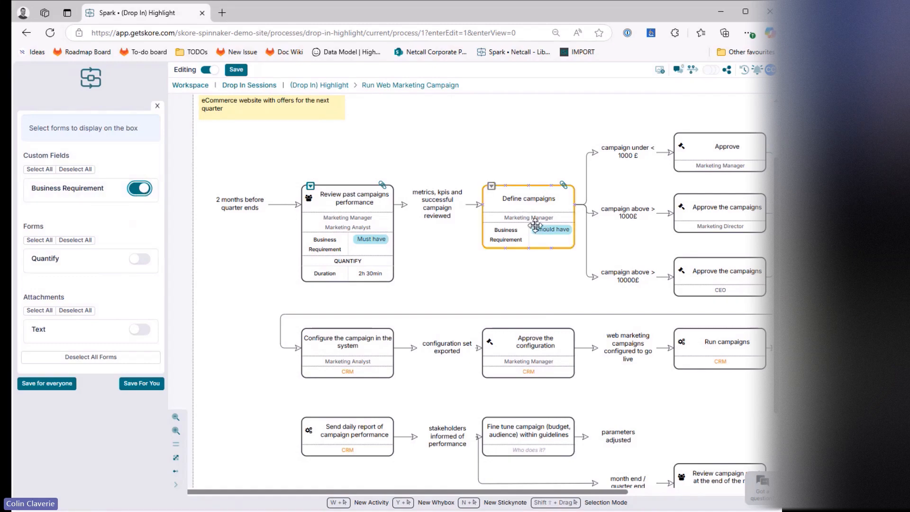
left_click_drag(481, 273, 440, 240)
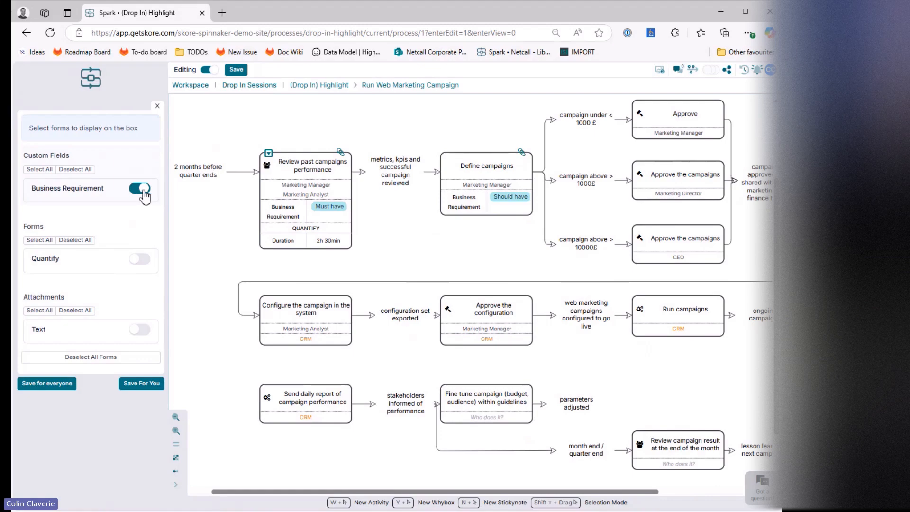
- Try the Quantify display option, and leave both Quantify and Business Requirement switched off for the process boxes
left_click(136, 262)
left_click(138, 261)
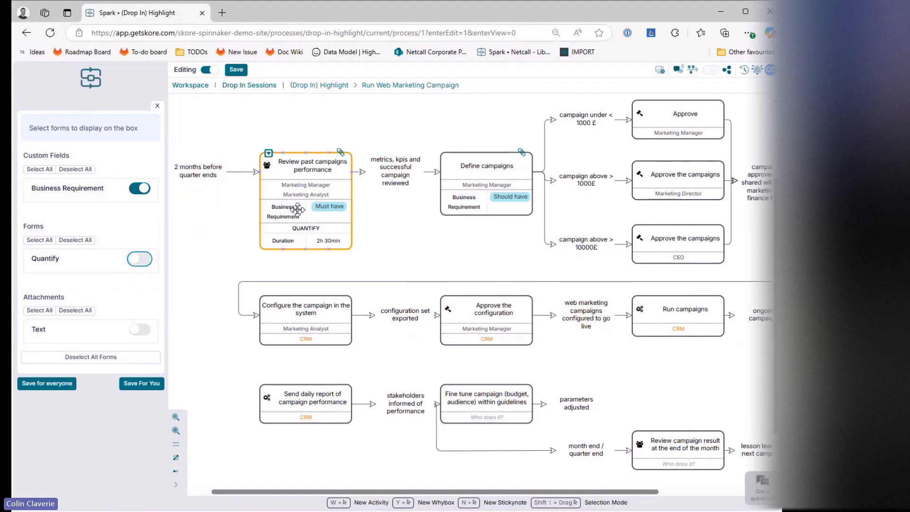
left_click(141, 191)
left_click(141, 190)
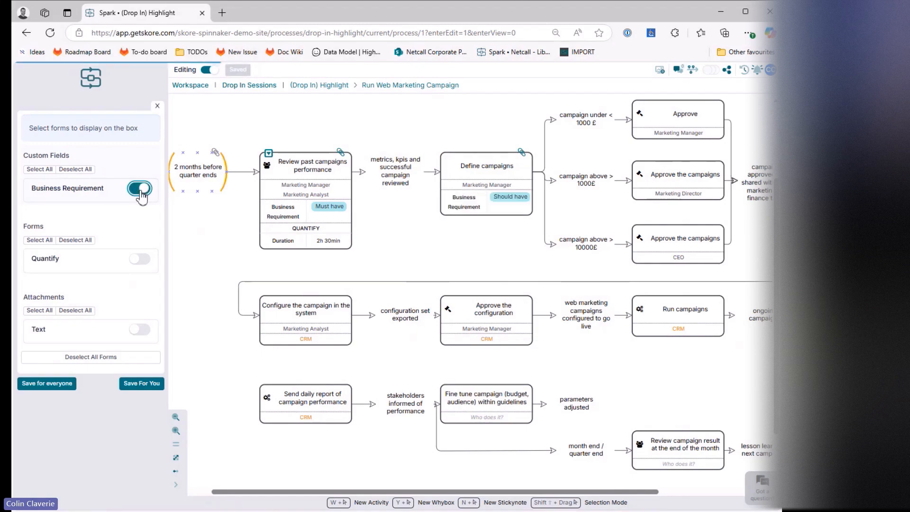
left_click(141, 192)
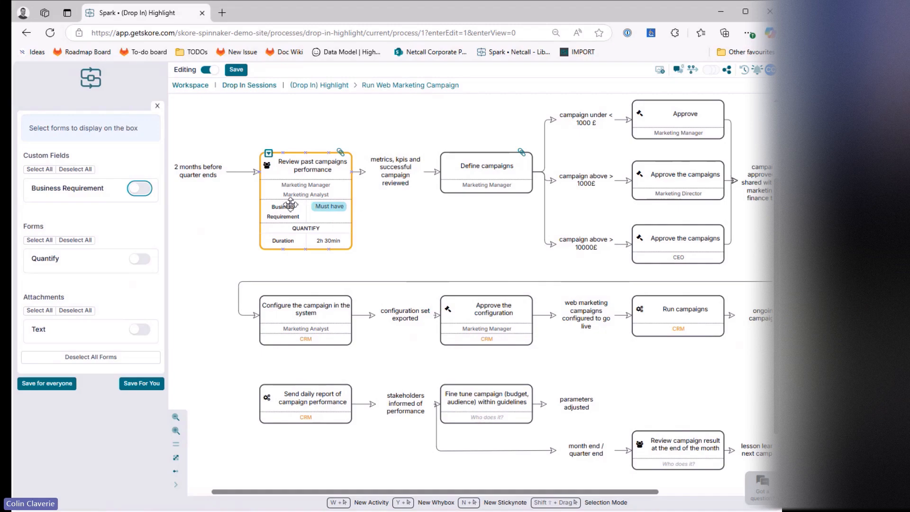
- Examine the attached details and Business Requirement field of the "Review past campaigns performance" activity
left_click(340, 154)
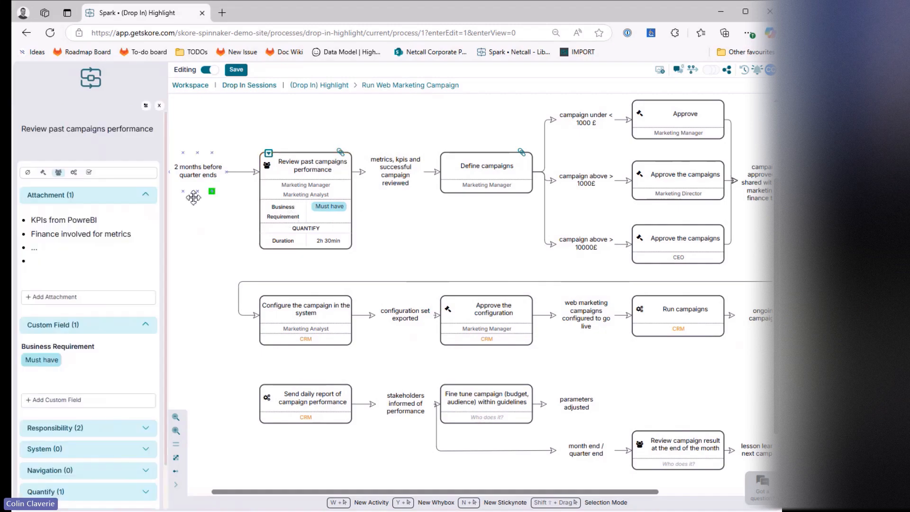
mouse_move(112, 384)
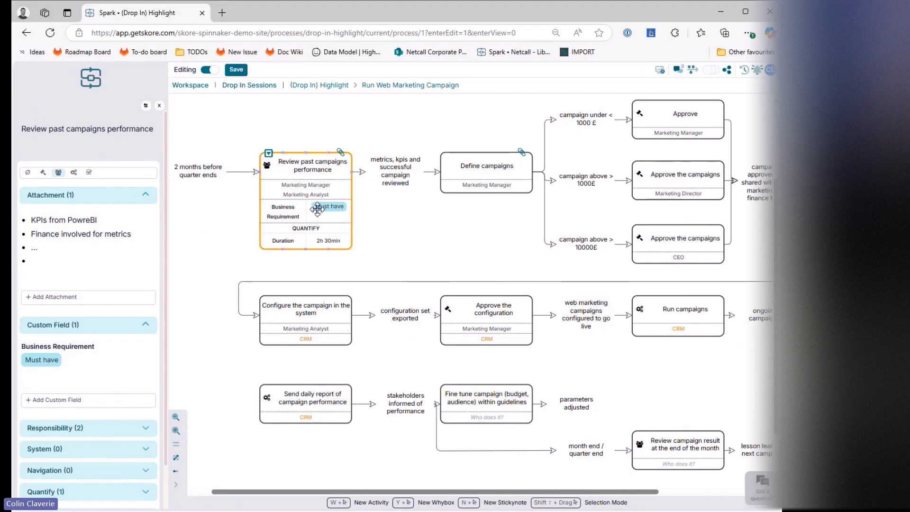
left_click(159, 106)
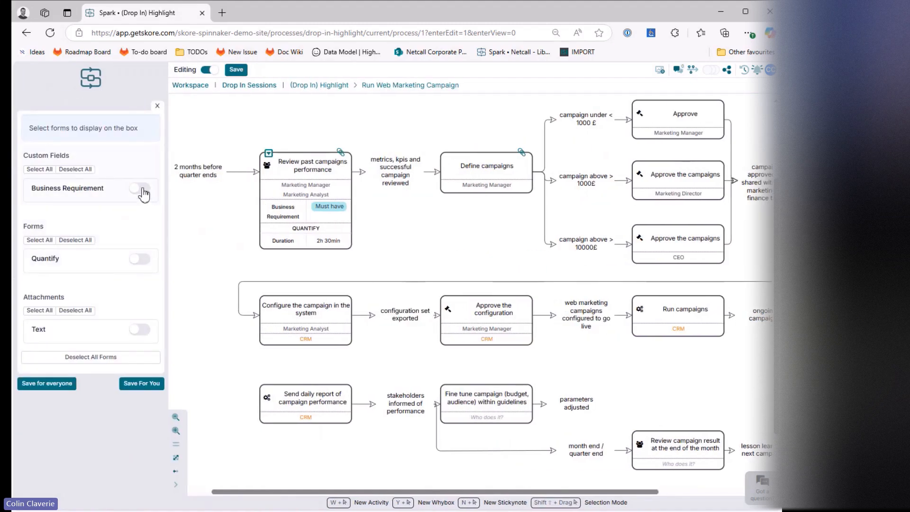
- Enable the Business Requirement field on the process boxes and save that display only for yourself
left_click(141, 190)
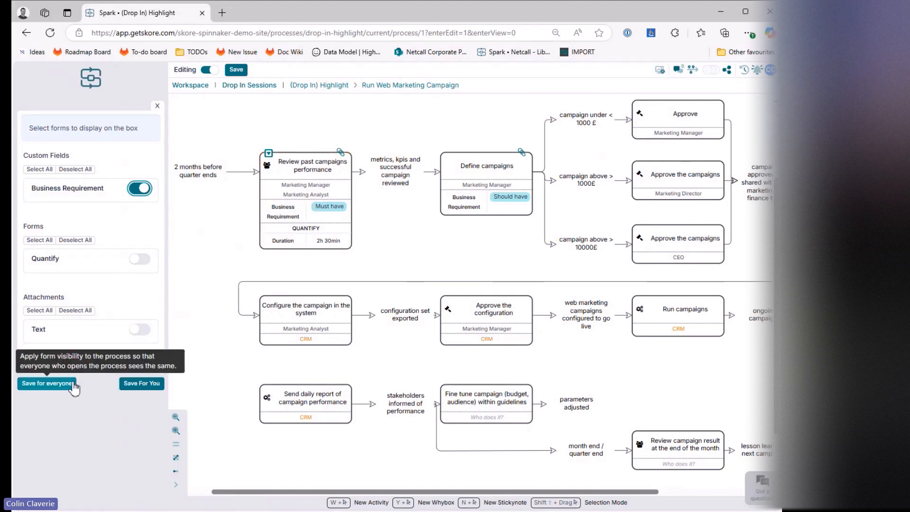
left_click(138, 388)
left_click(394, 192)
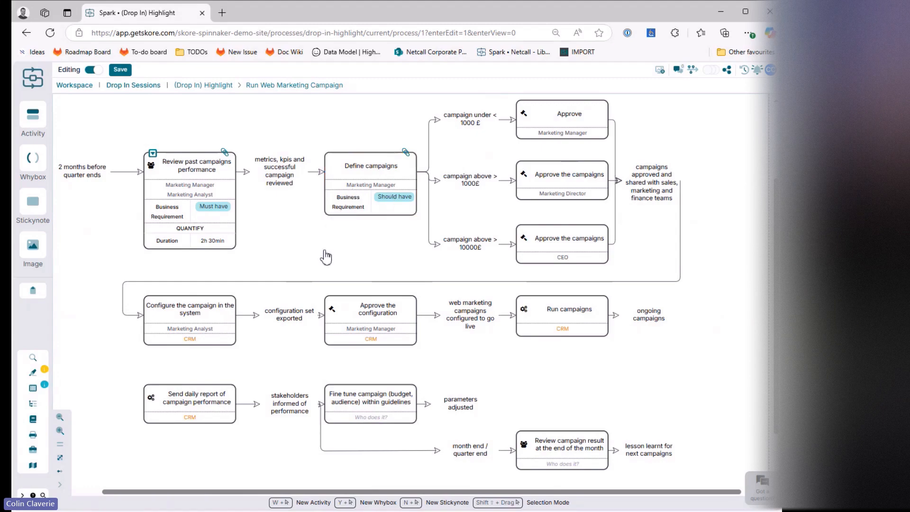
- Disable the Business Requirement display on the process boxes and save the setting only for yourself
left_click_drag(317, 252, 325, 301)
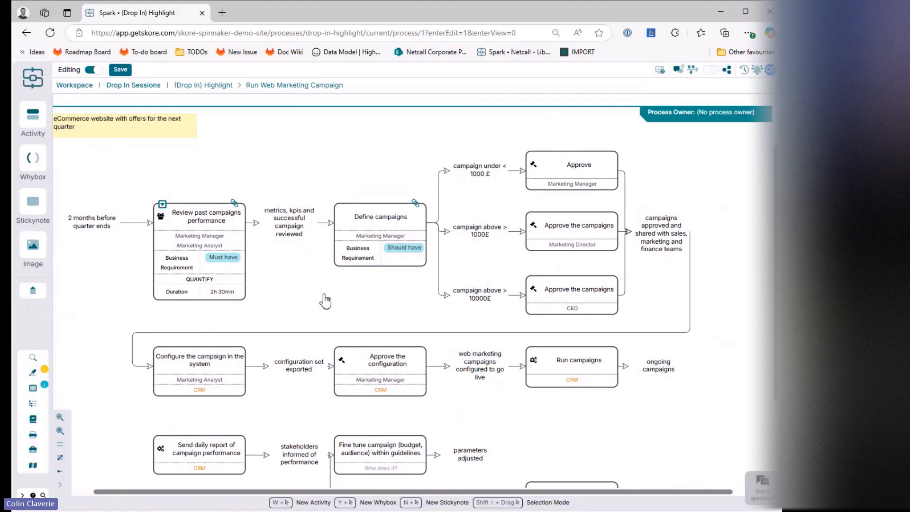
left_click_drag(332, 296, 350, 257)
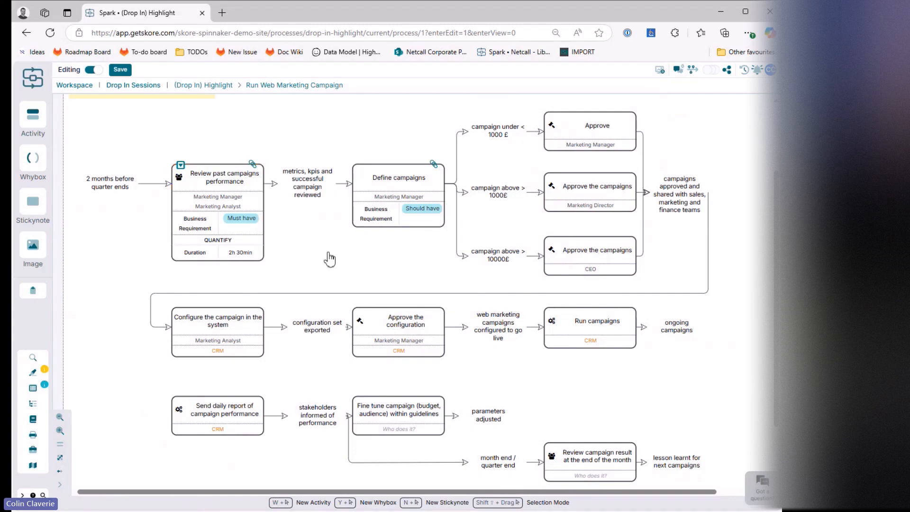
left_click_drag(330, 259, 342, 268)
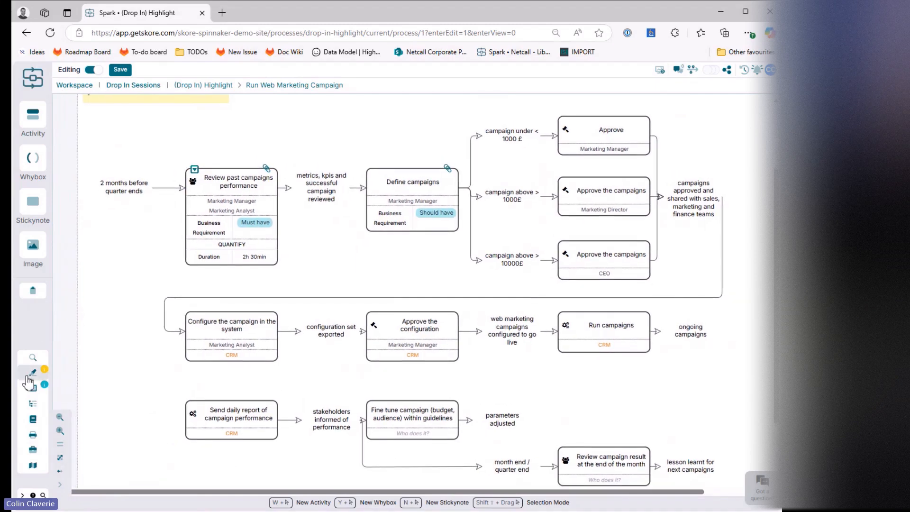
left_click(33, 388)
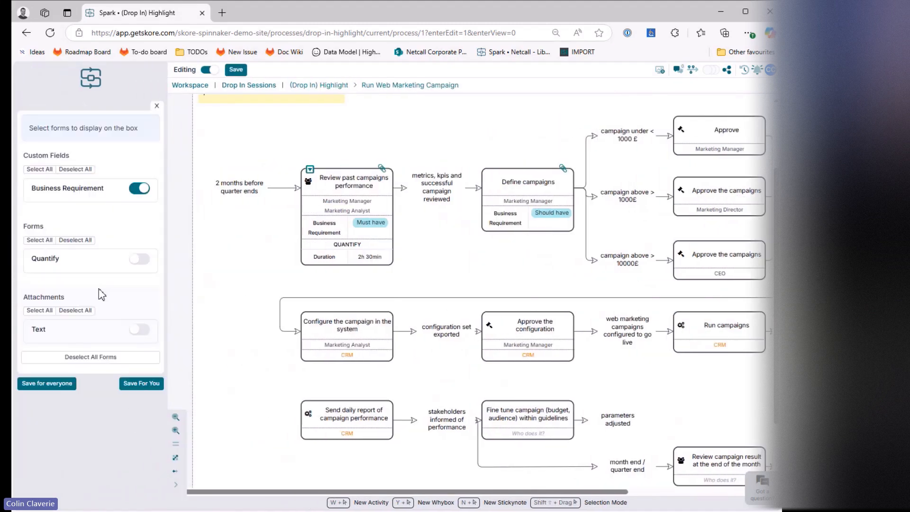
left_click(141, 190)
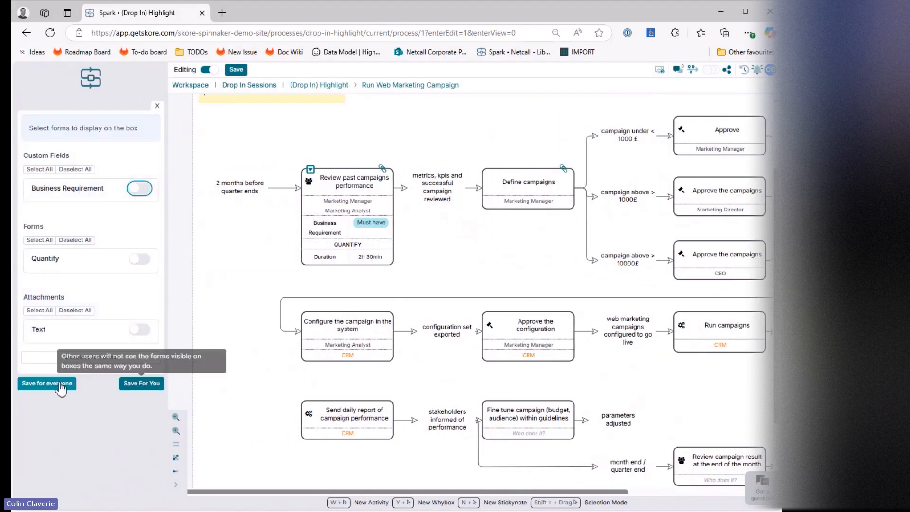
left_click(132, 385)
left_click(237, 232)
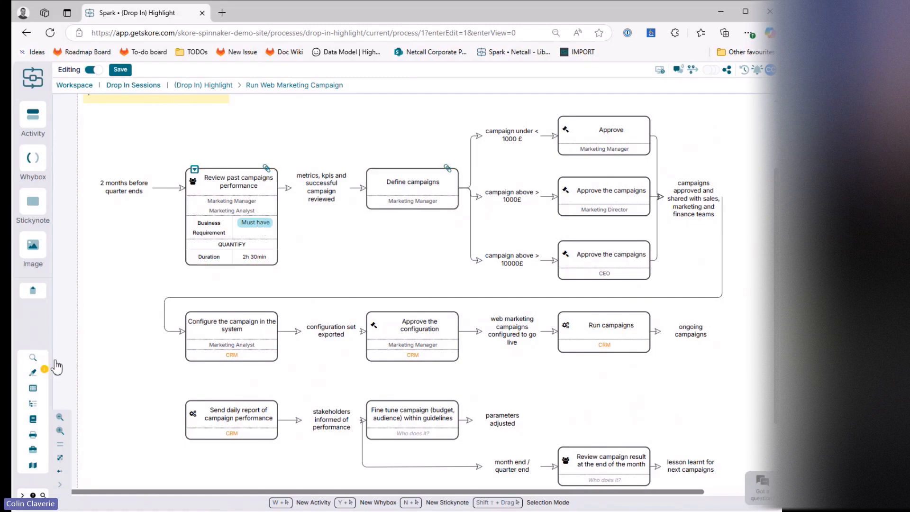
- Display the Business Requirement field on the process boxes and save the form visibility for everyone
left_click(33, 388)
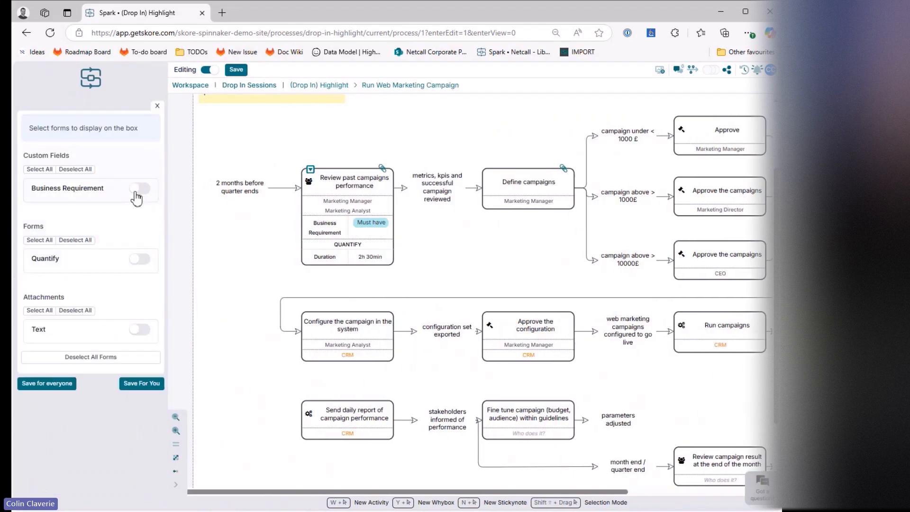
left_click(140, 189)
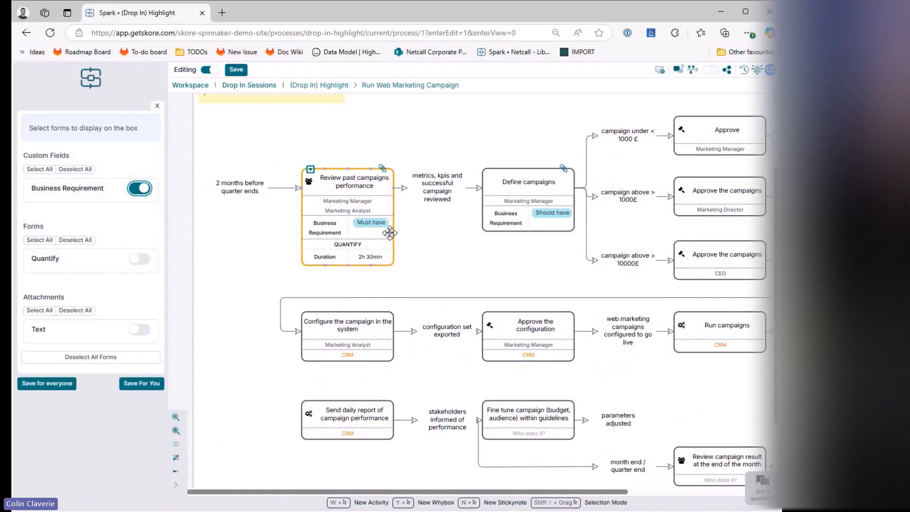
left_click(46, 383)
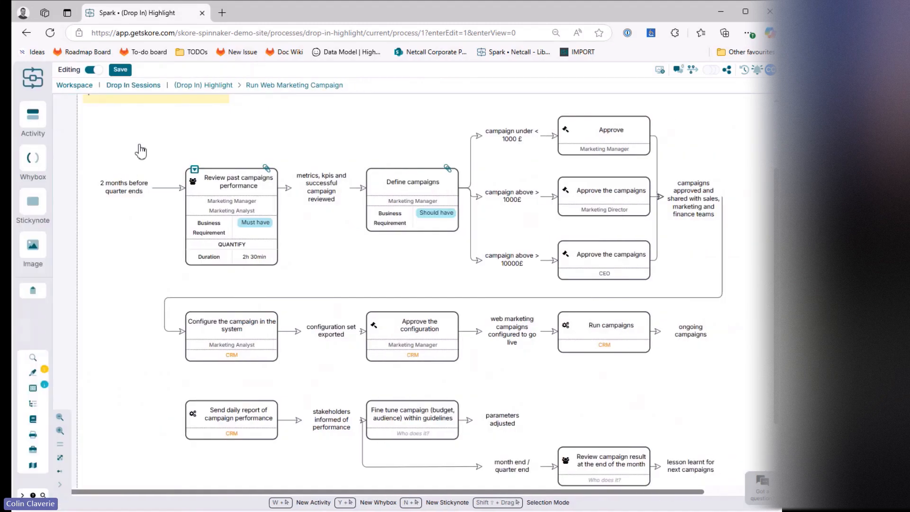
- Open the Business Requirement custom field for editing in the workspace administration
left_click(75, 94)
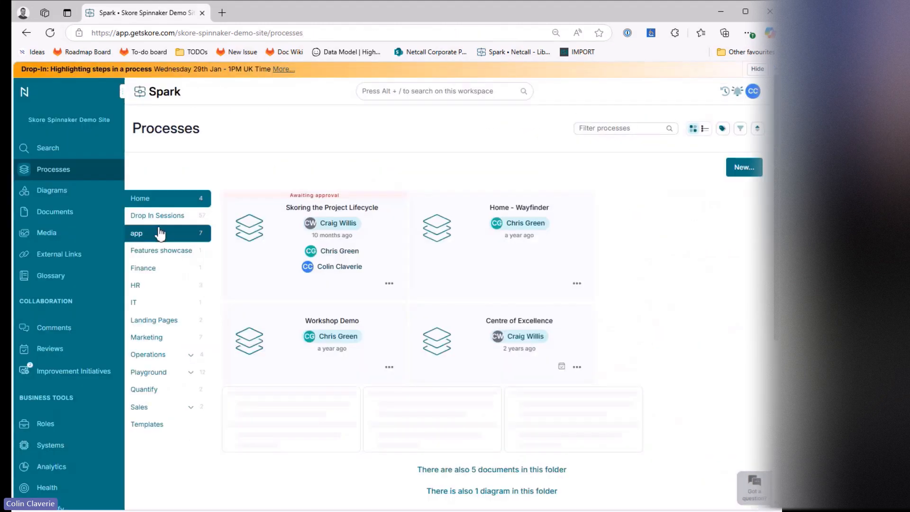
scroll(72, 467, "down", 3)
scroll(90, 403, "down", 3)
left_click(88, 407)
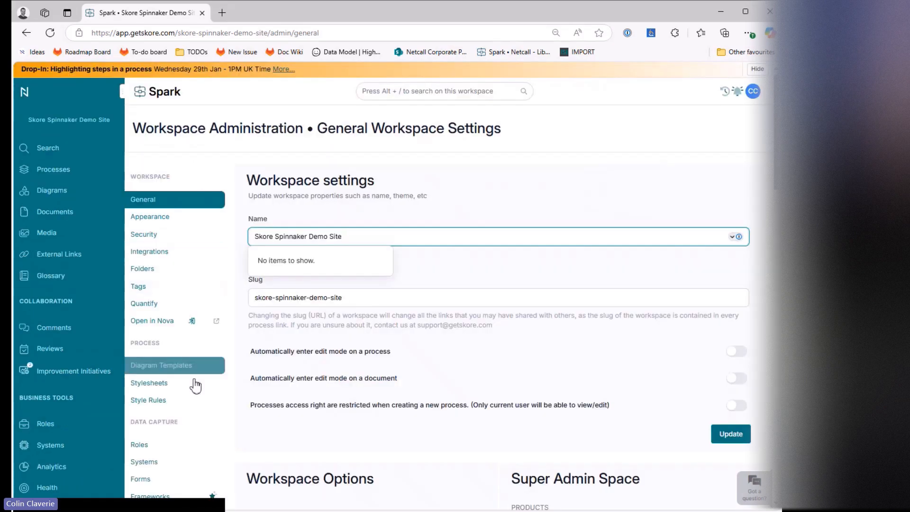
scroll(196, 393, "down", 3)
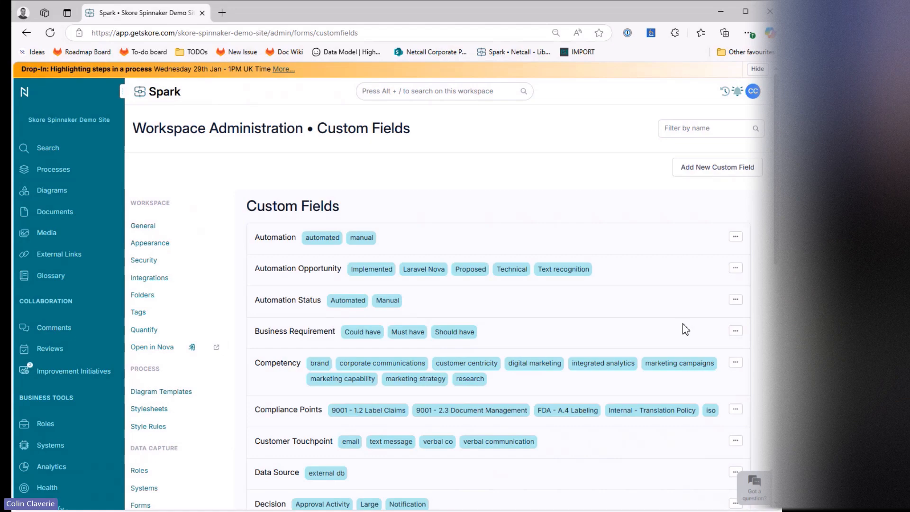
left_click(735, 331)
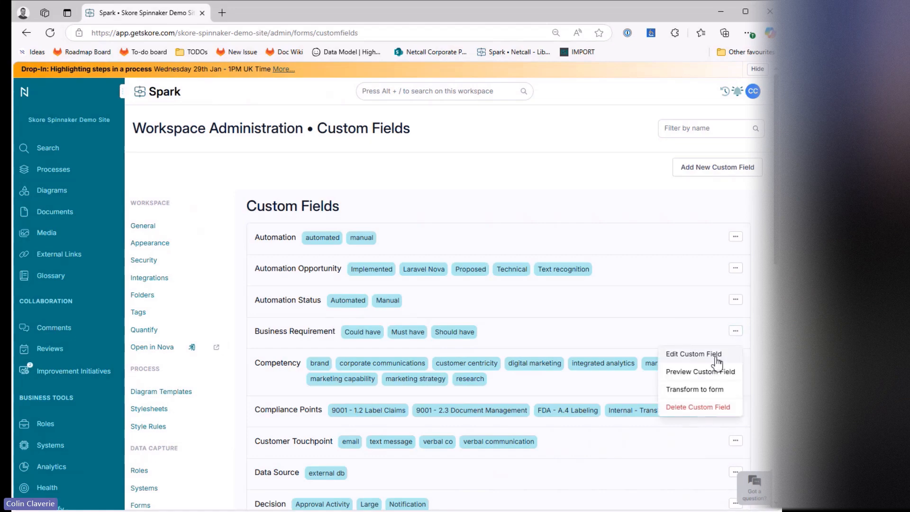
left_click(718, 362)
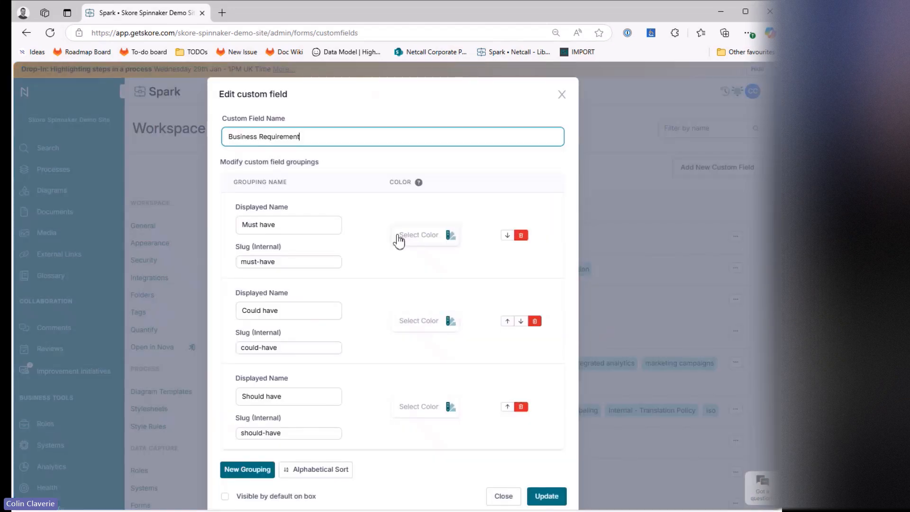
- Color the Business Requirement groupings DarkViolet for Must have, Violet for Could have and Pink for Should have, and save the custom field
left_click(420, 238)
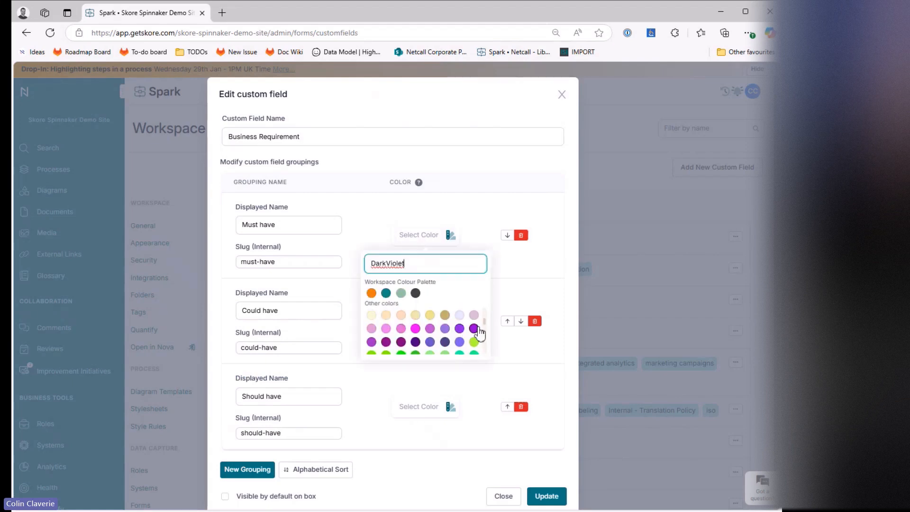
left_click(475, 329)
left_click(440, 321)
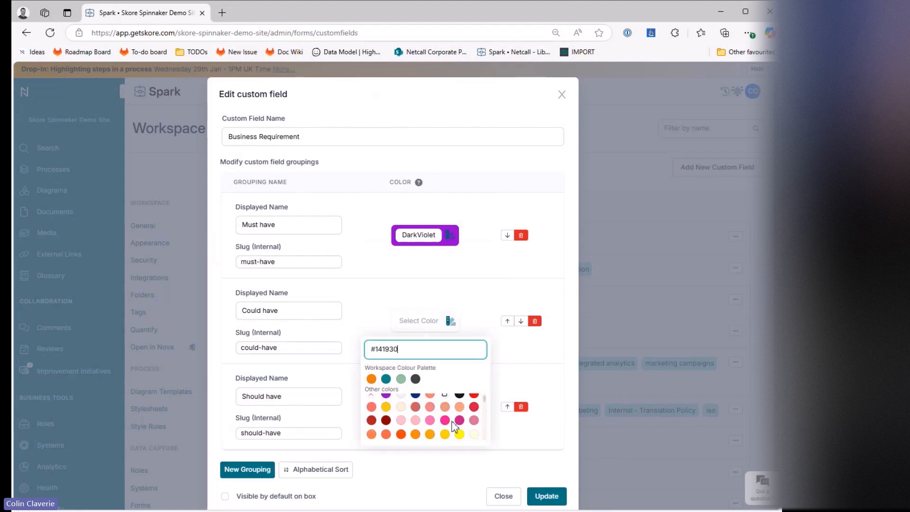
left_click(404, 418)
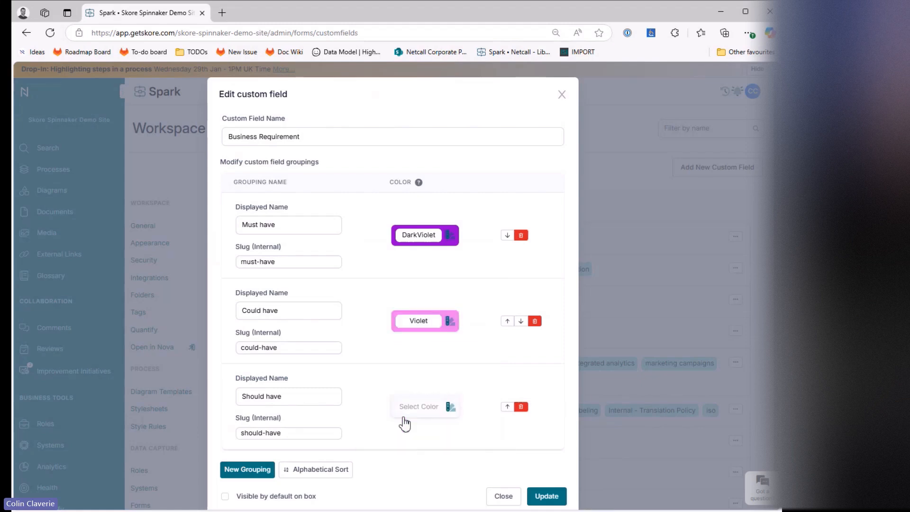
left_click(432, 408)
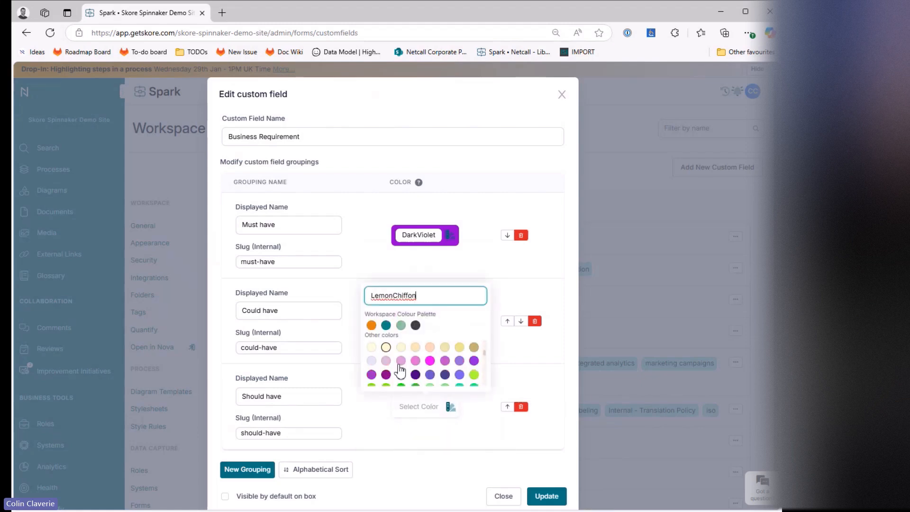
left_click(411, 373)
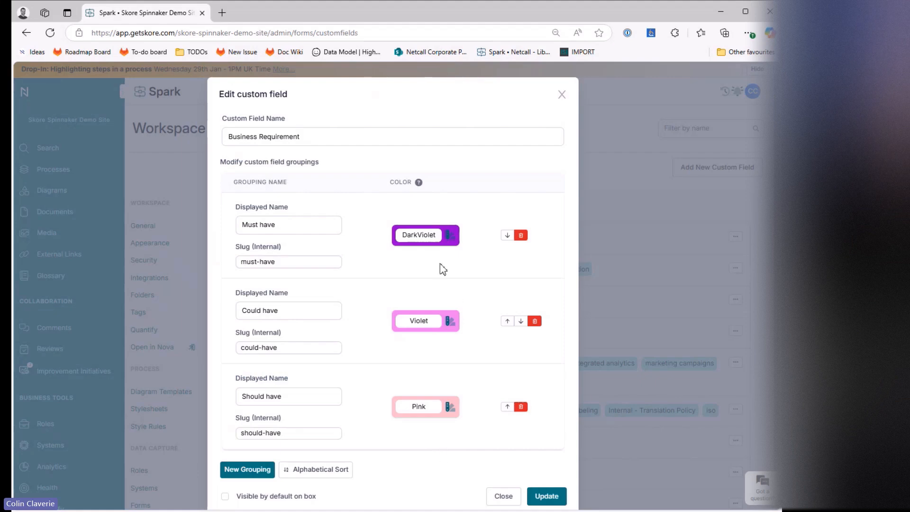
left_click(448, 243)
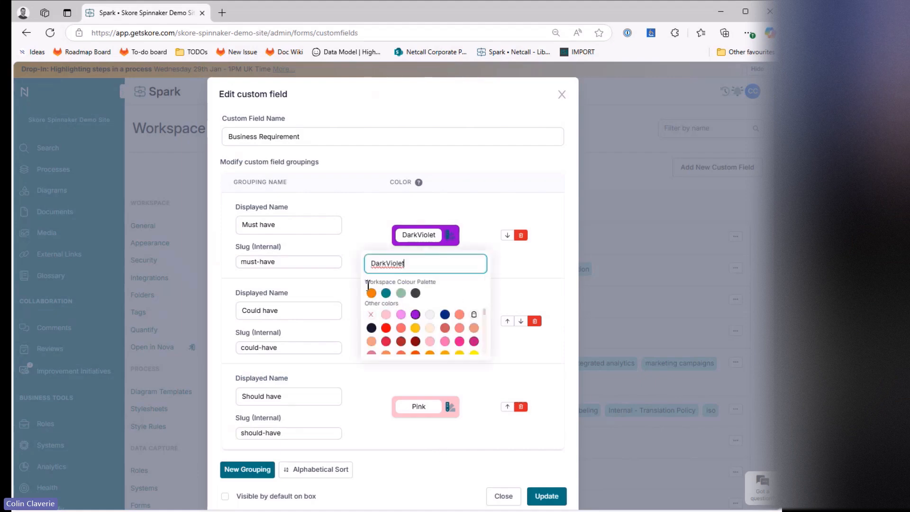
left_click_drag(368, 286, 428, 284)
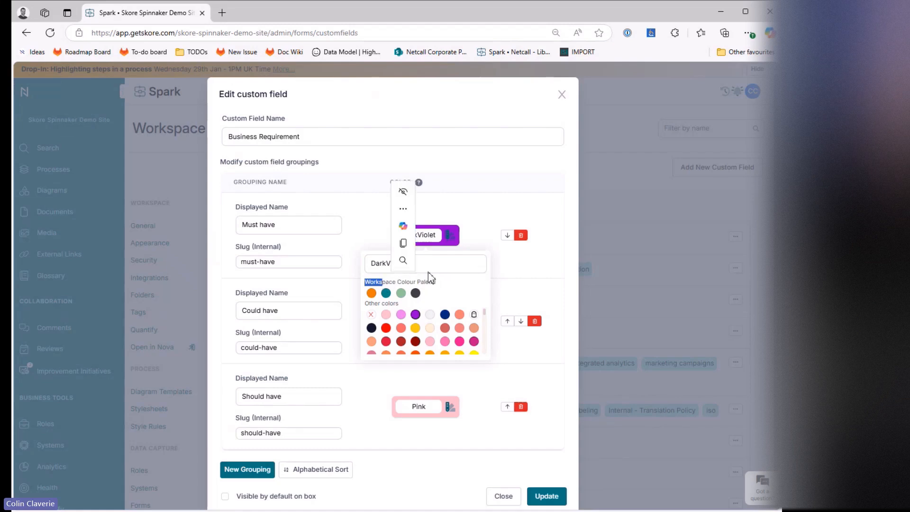
left_click(428, 283)
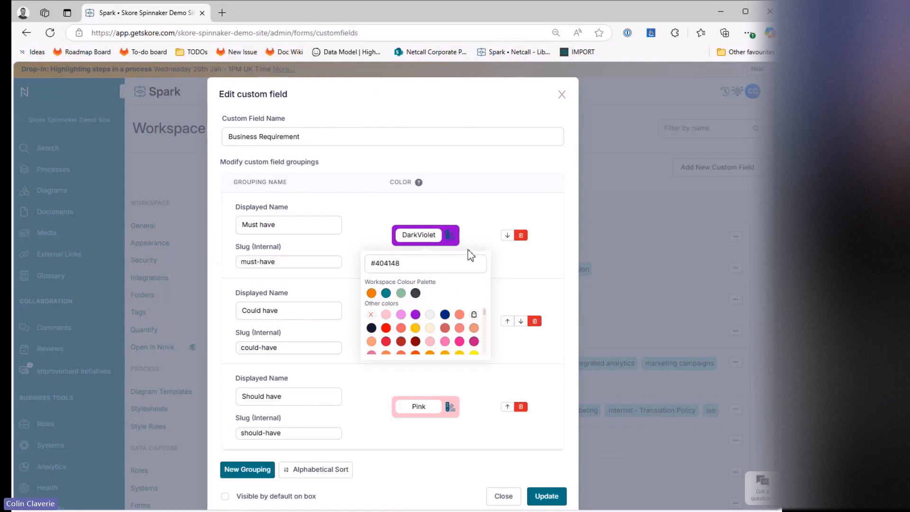
left_click(502, 283)
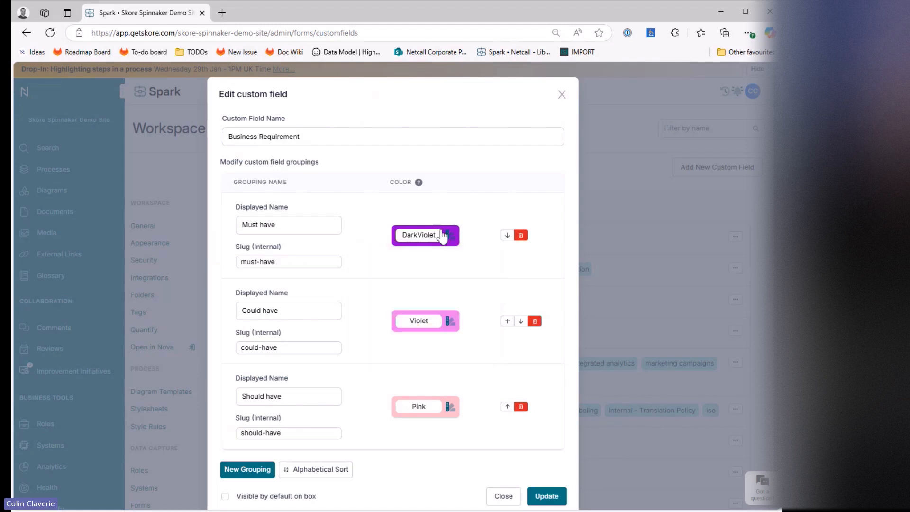
left_click(540, 495)
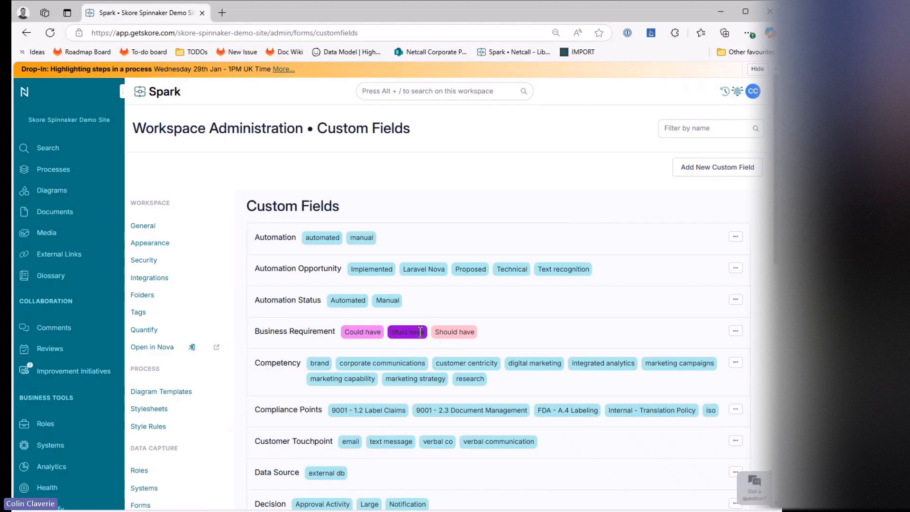
- Edit the Business Requirement custom field again, recolor Must have to Violet and Could have to HotPink, and save it
left_click(736, 332)
left_click(715, 352)
left_click(441, 244)
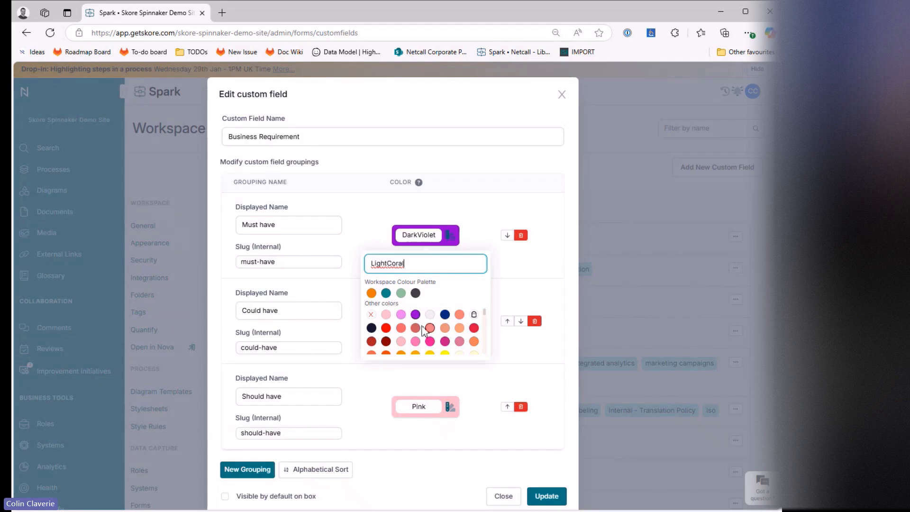
left_click(404, 324)
left_click(438, 332)
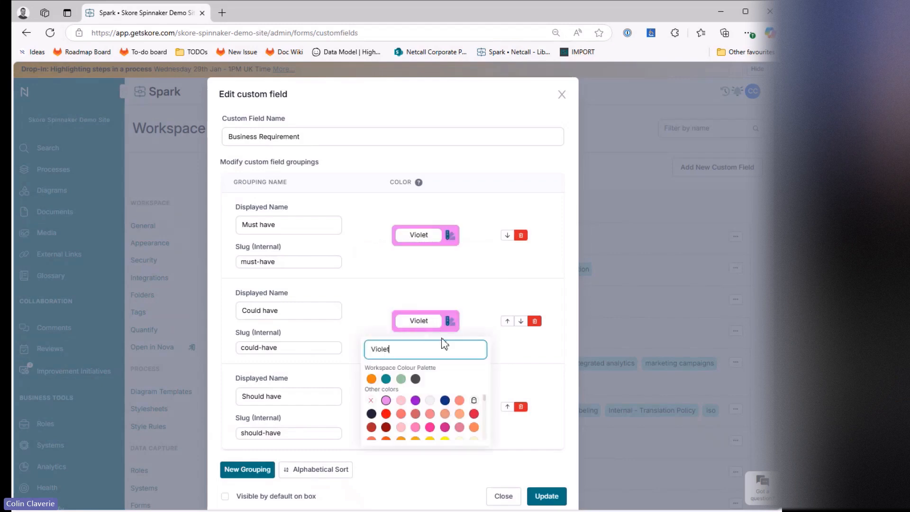
left_click(417, 430)
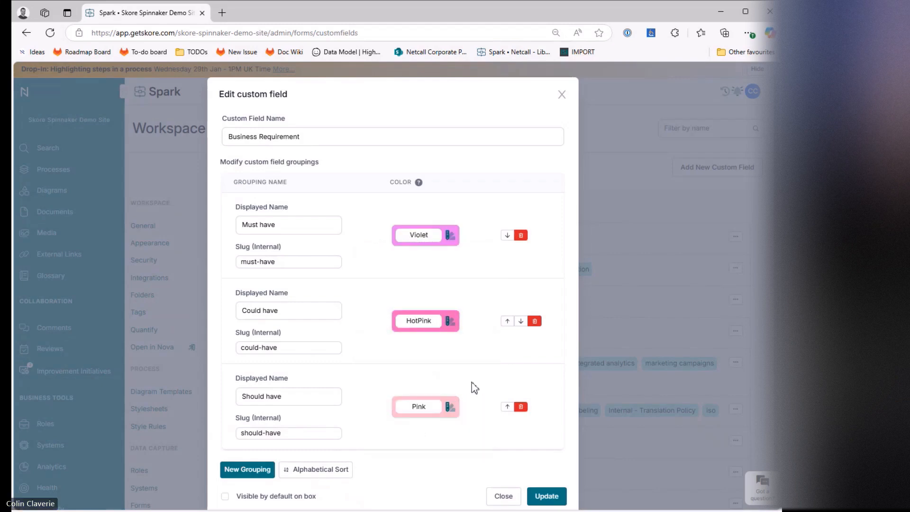
left_click(545, 496)
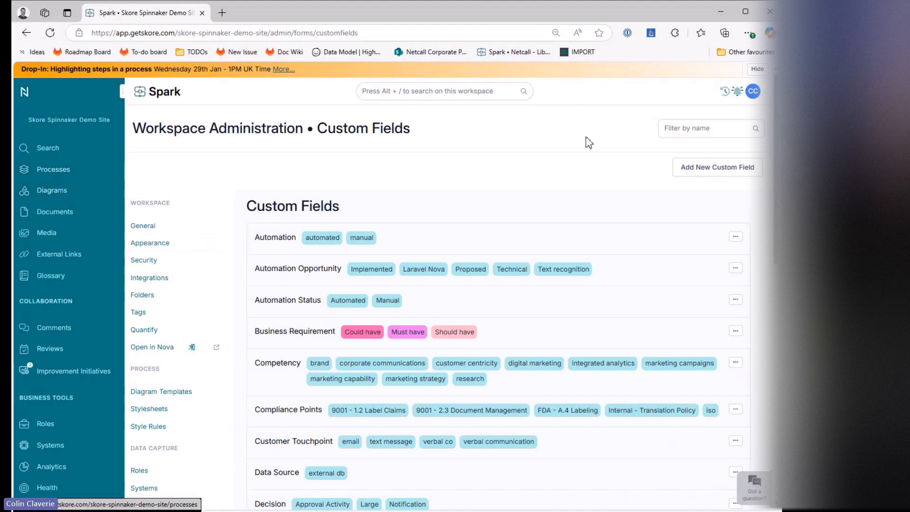
- Reopen the recently visited (Drop In) Highlight process and drill down into its Run Web Marketing Campaign subprocess
left_click(726, 94)
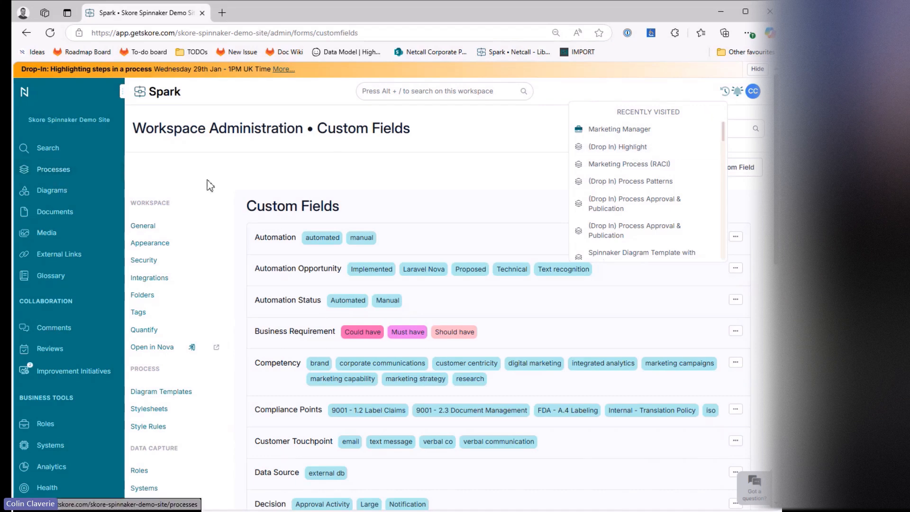
left_click(725, 93)
left_click(725, 93)
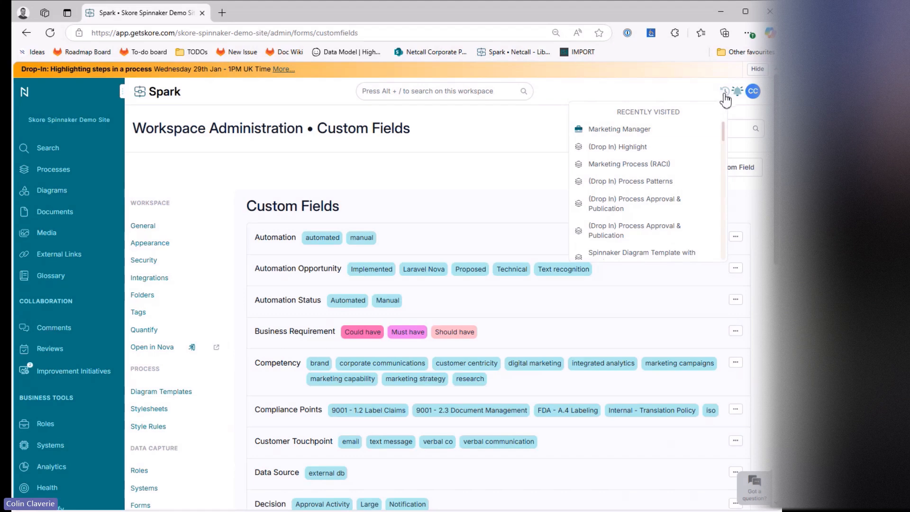
left_click(617, 147)
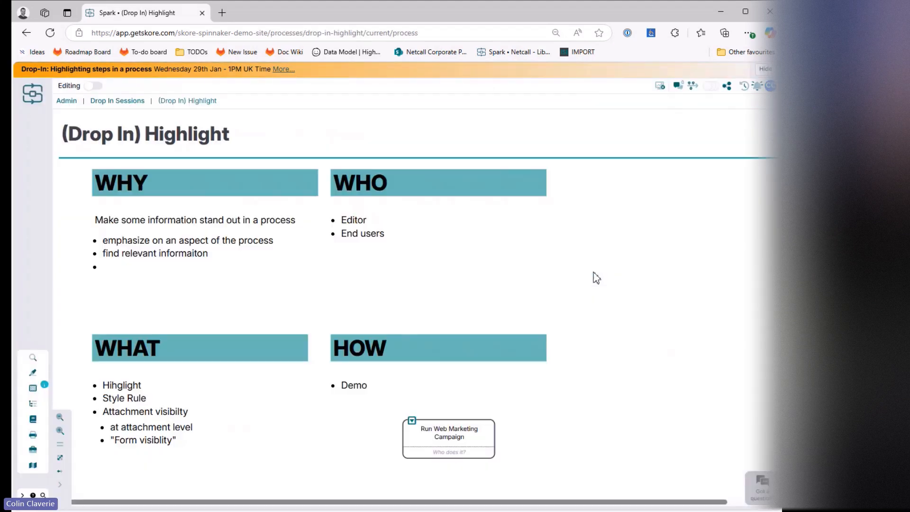
left_click(407, 421)
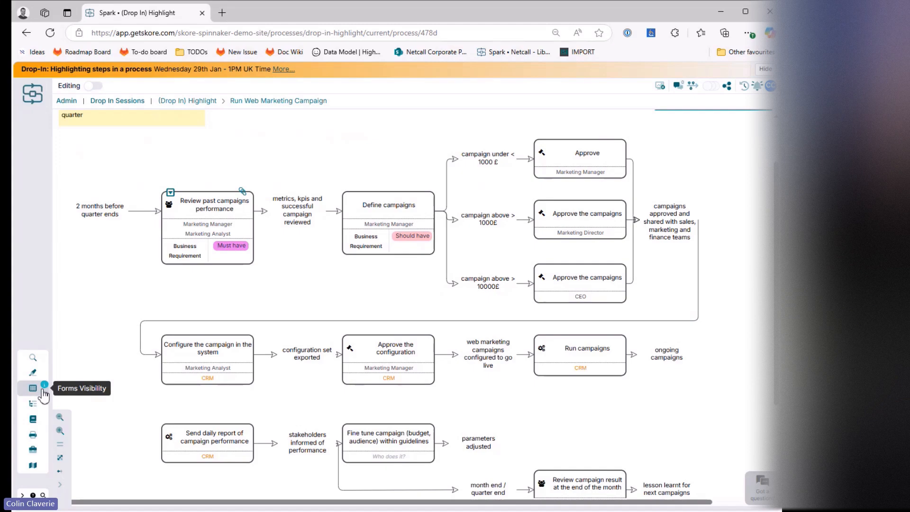
- Temporarily display the Quantify form on the process boxes, hide it again and close the form visibility settings without saving
left_click_drag(271, 409, 266, 399)
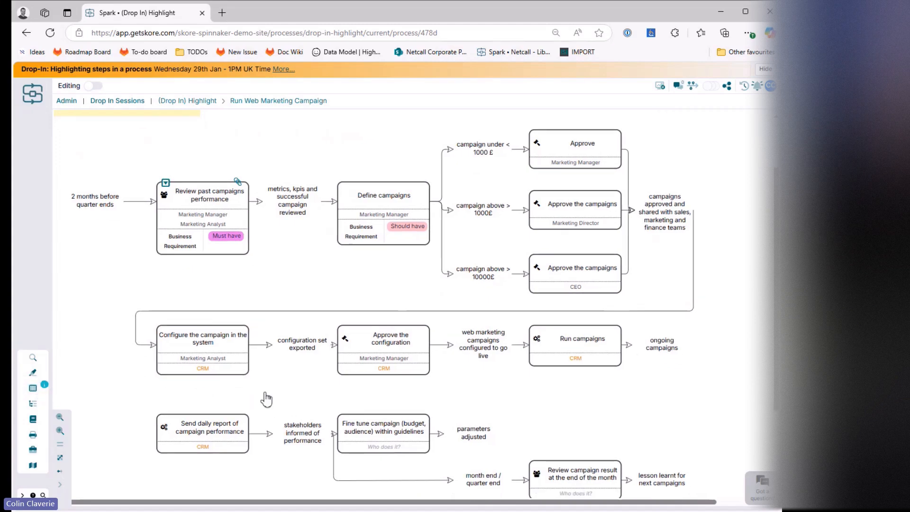
left_click(33, 388)
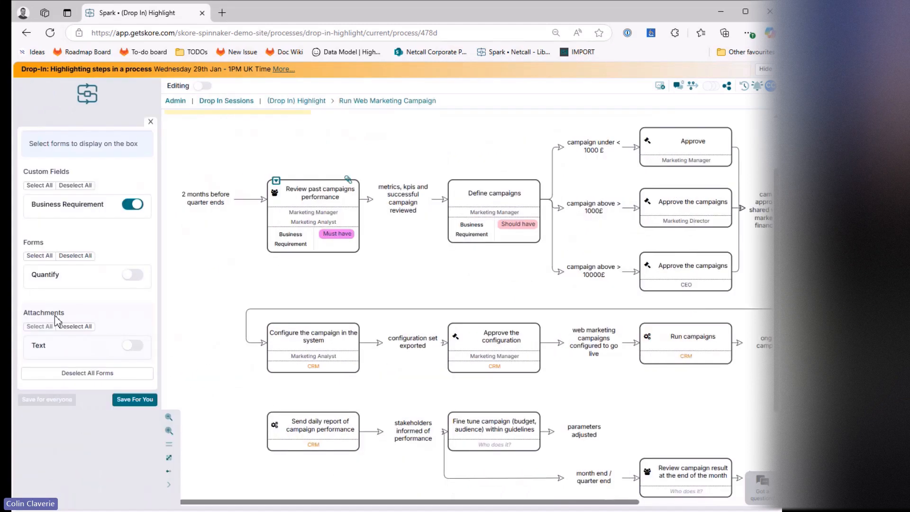
left_click(136, 278)
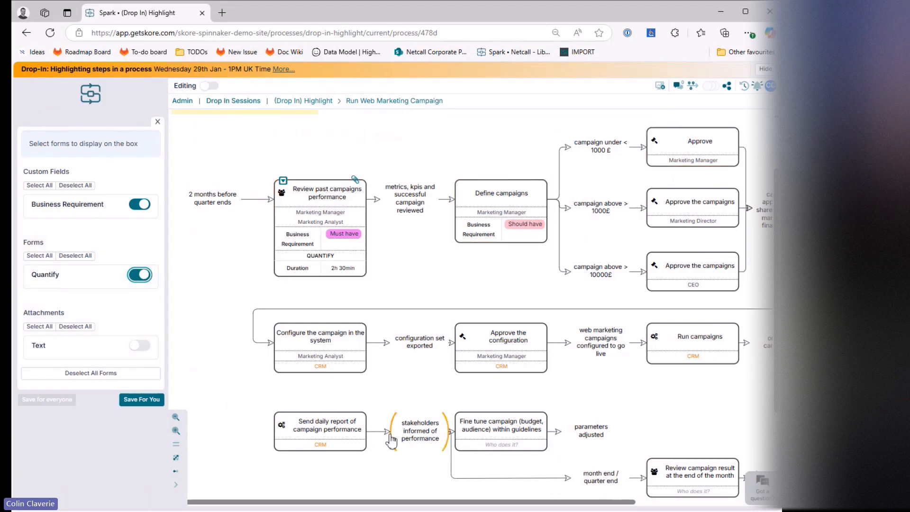
left_click(144, 275)
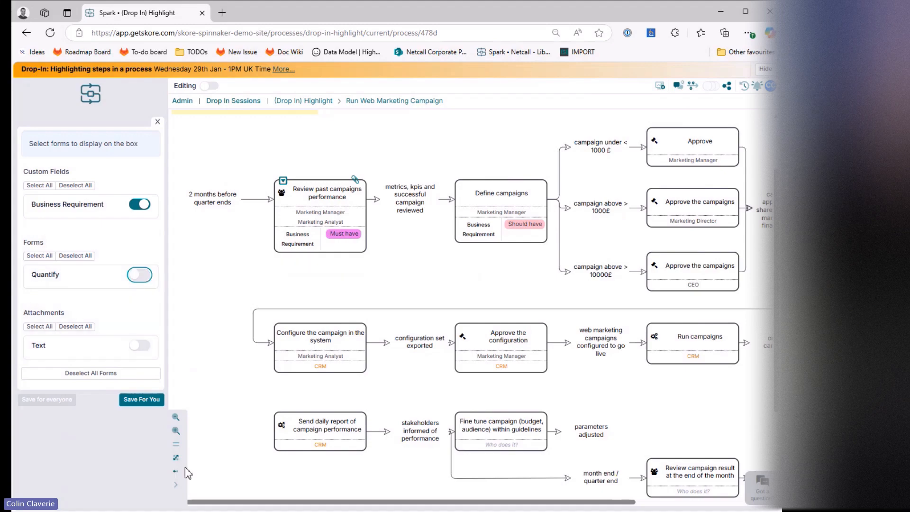
left_click(158, 122)
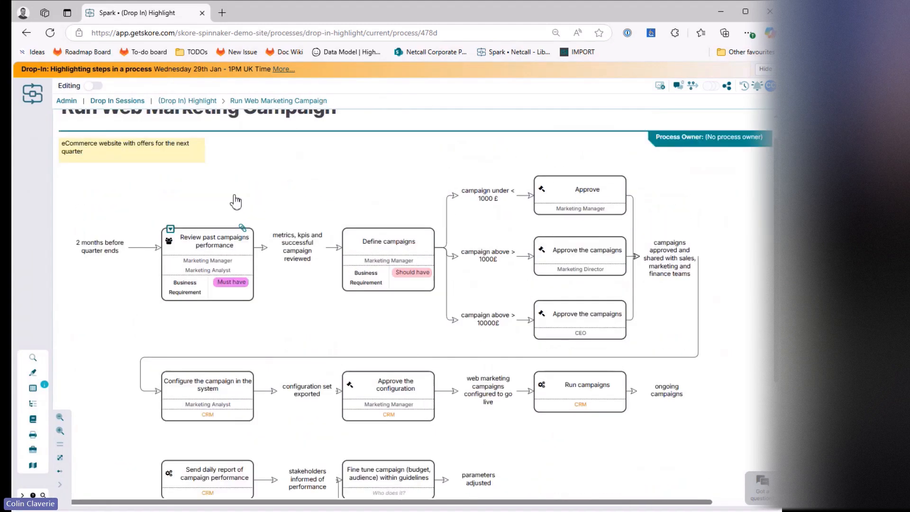
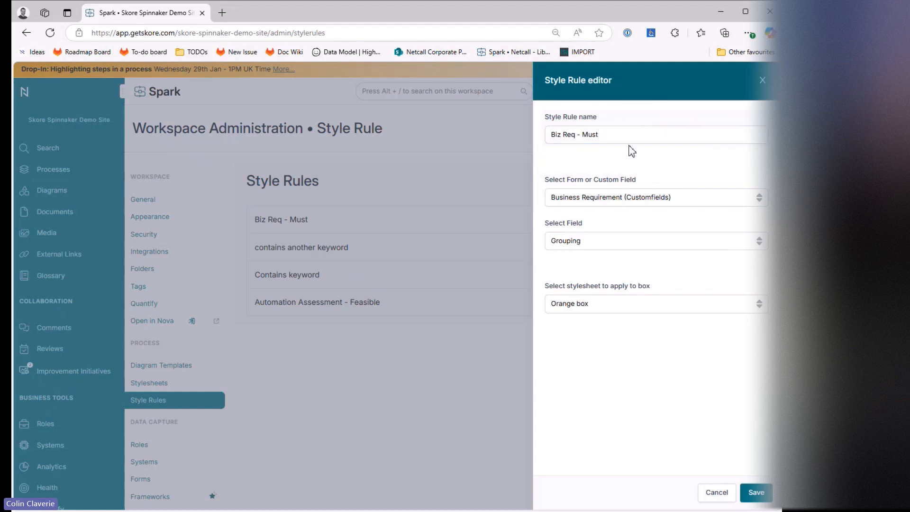
- Reselect Business Requirement (Customfields) and its Grouping field in the Biz Req - Must style rule, keeping the Orange box stylesheet
left_click(612, 141)
left_click(707, 183)
left_click(681, 197)
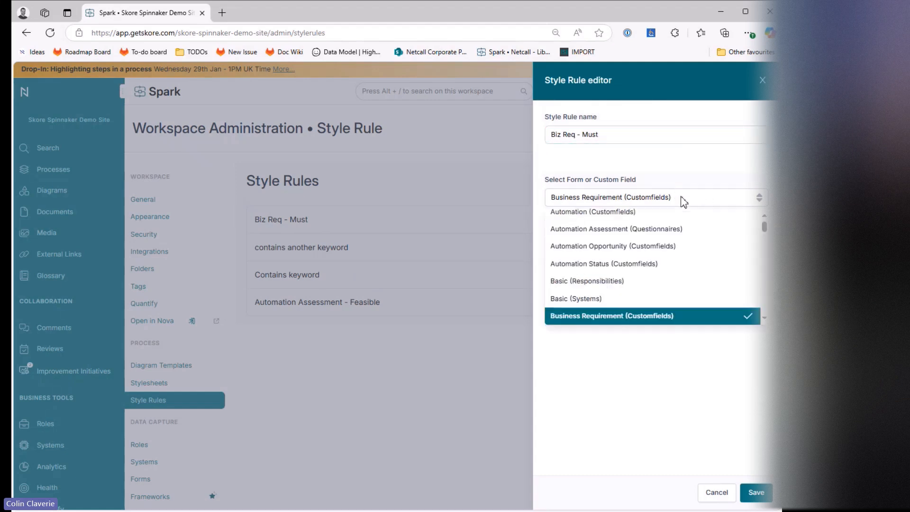
left_click(684, 313)
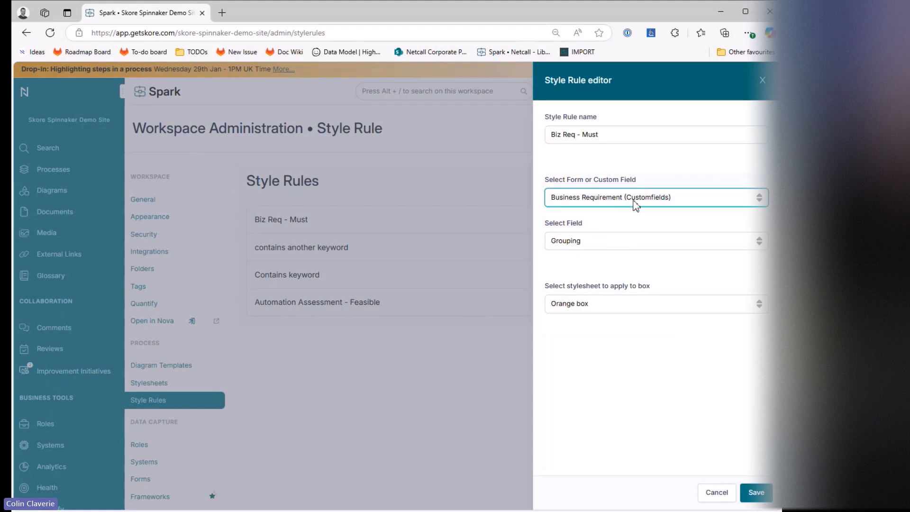
left_click(628, 248)
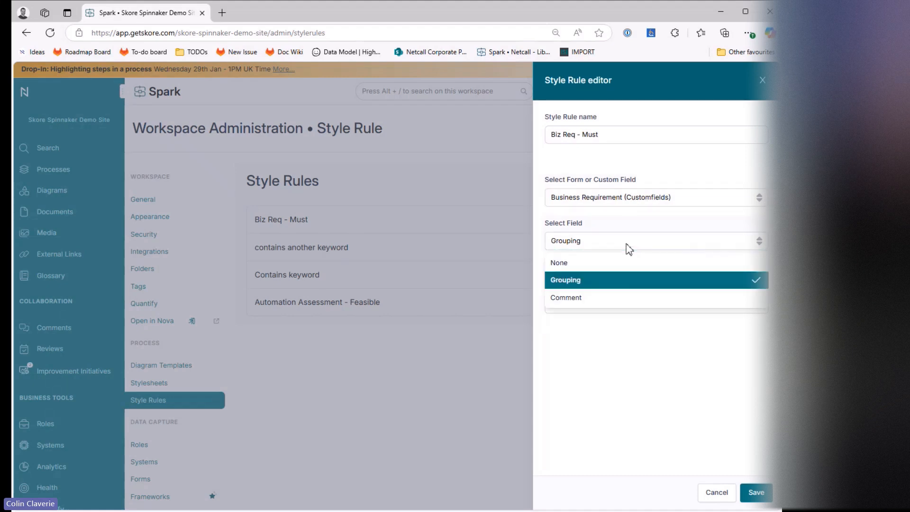
left_click(593, 286)
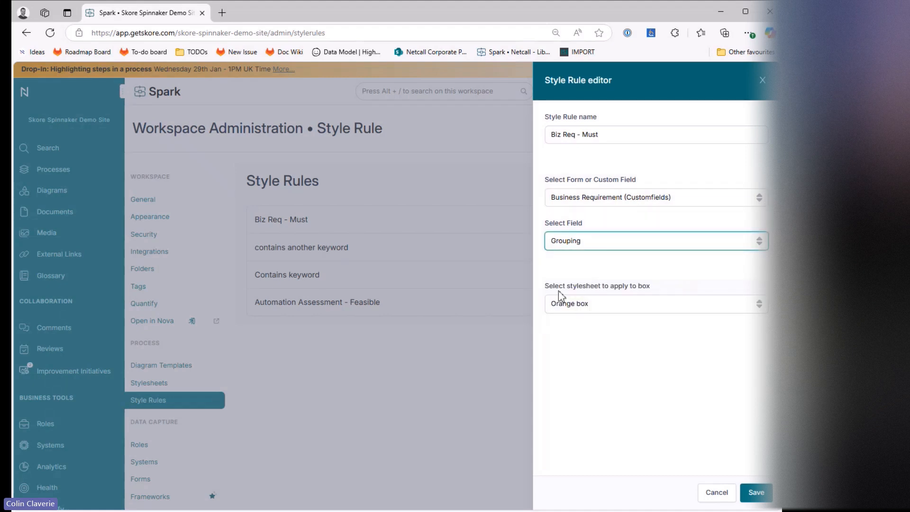
left_click(572, 306)
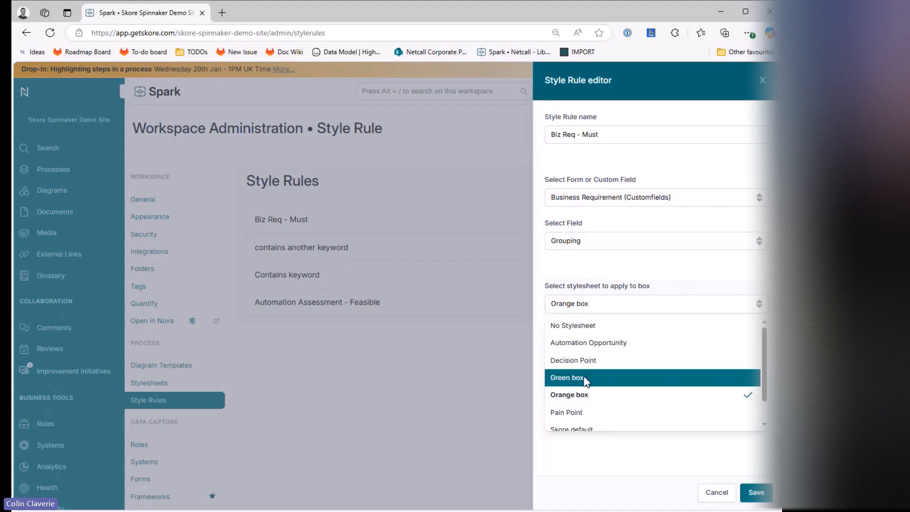
left_click(609, 276)
left_click(618, 241)
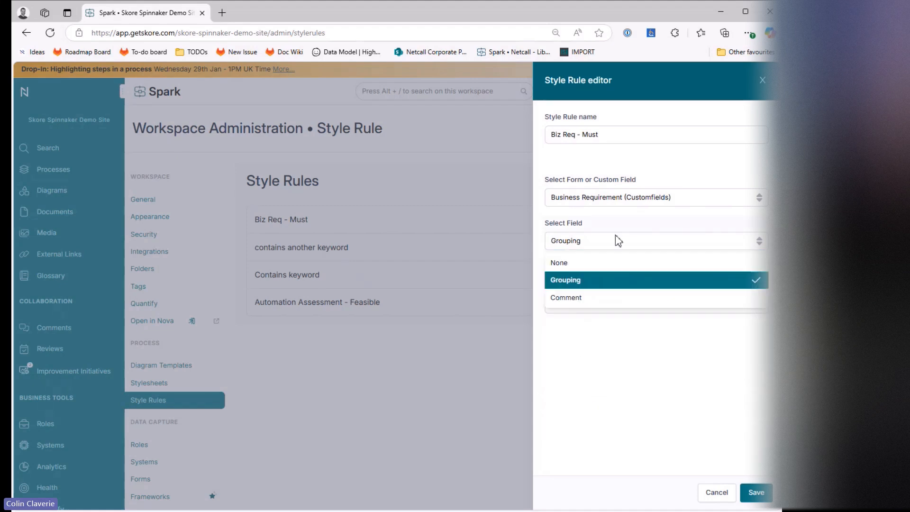
left_click(585, 282)
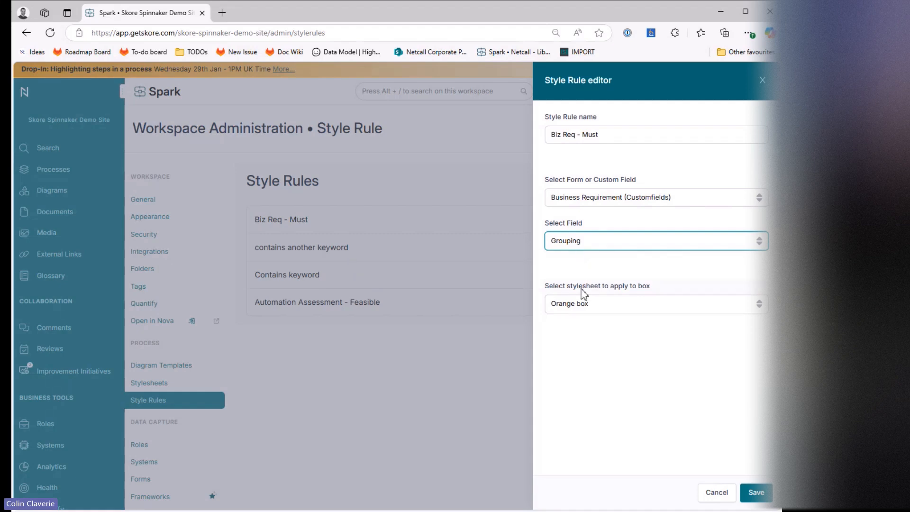
- Reset the style rule's field to None and select Grouping again to load its matching conditions
left_click(612, 240)
left_click(584, 262)
left_click(616, 240)
left_click(598, 280)
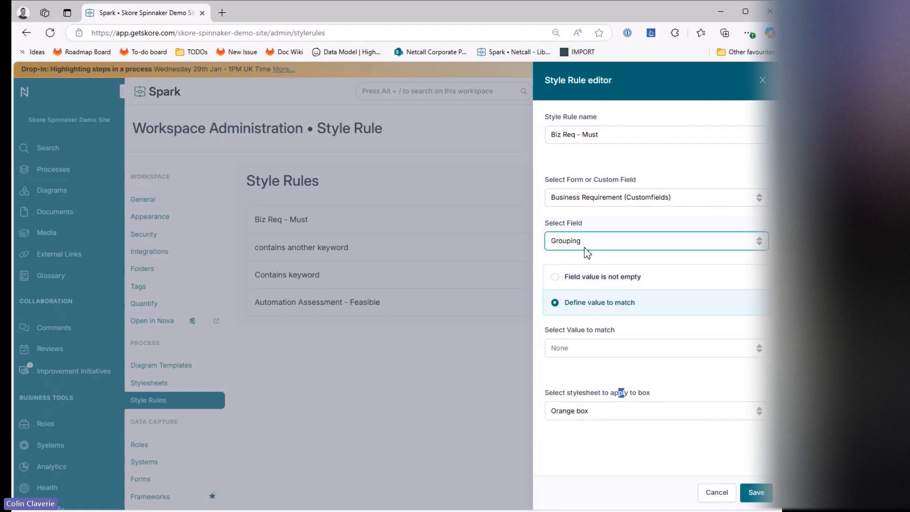
- Make the Biz Req - Must rule match the Grouping value Must have, keep the Orange box stylesheet and save the rule
left_click(591, 282)
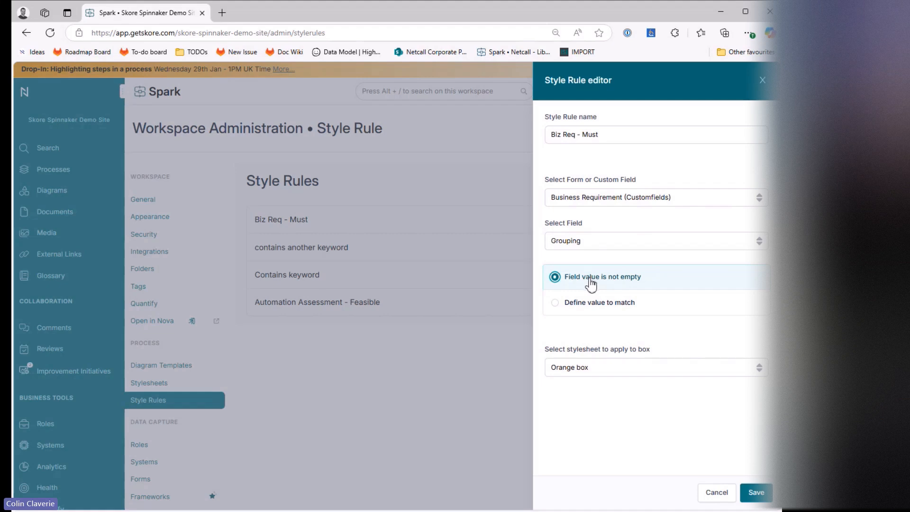
left_click(592, 306)
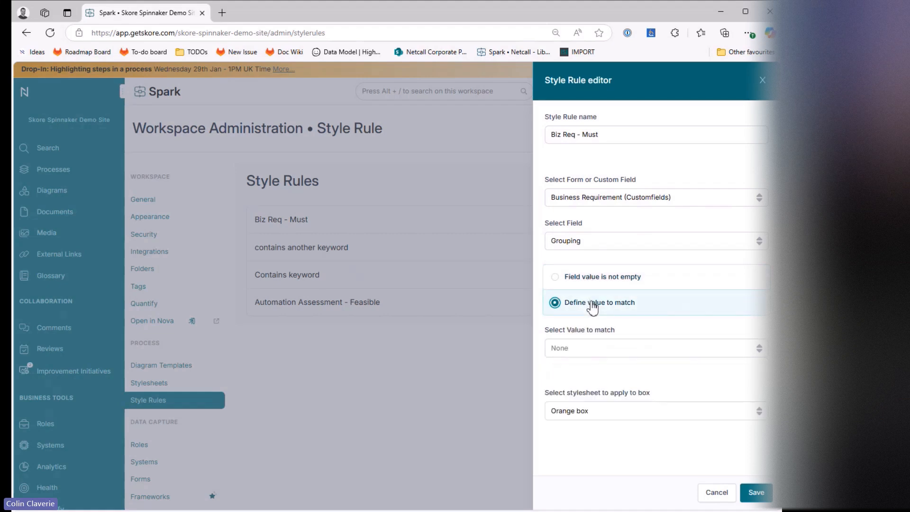
left_click(590, 351)
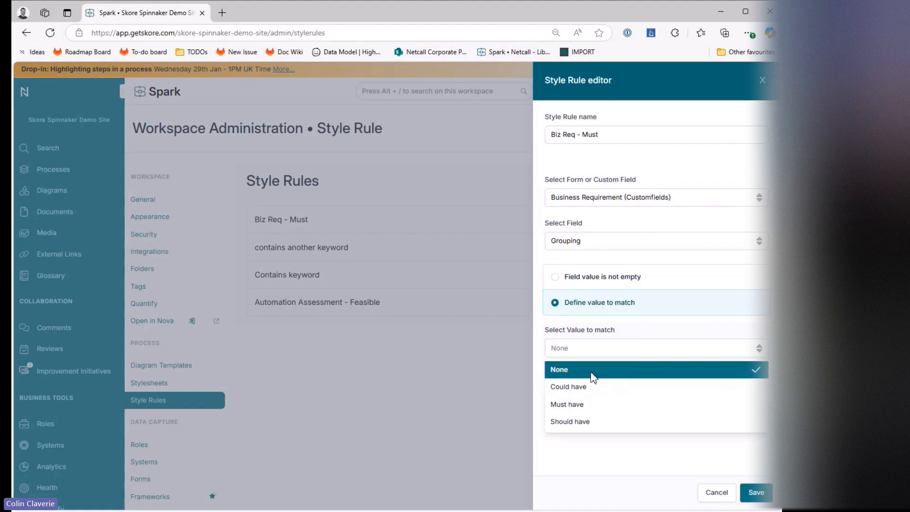
left_click(596, 408)
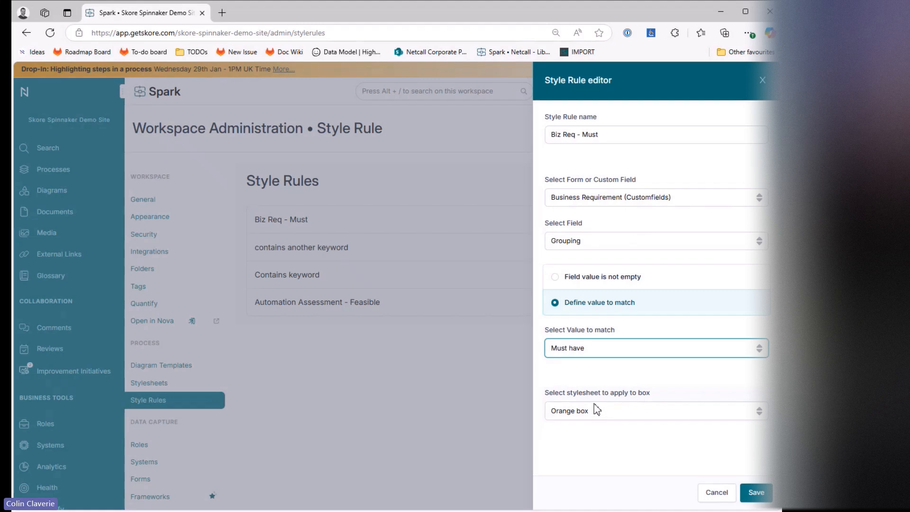
left_click(615, 416)
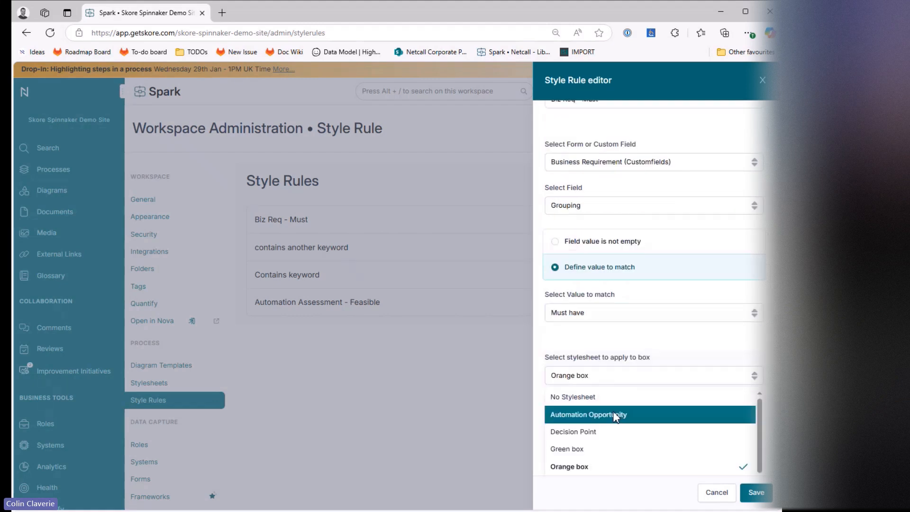
scroll(615, 444, "down", 1)
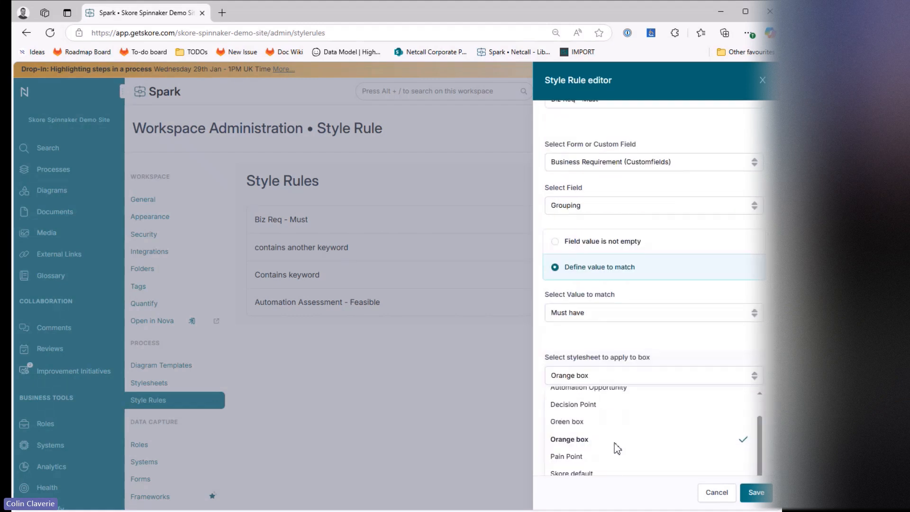
left_click(574, 440)
left_click(752, 492)
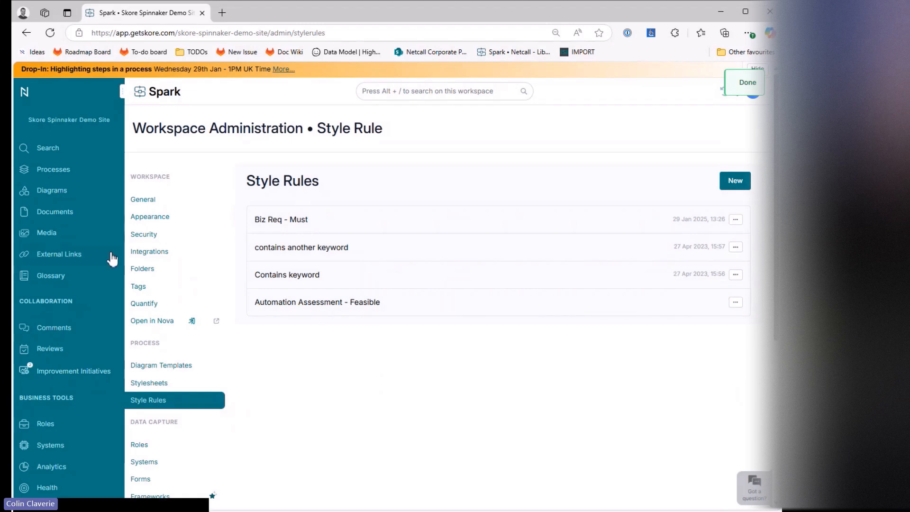
- Examine the Orange box and Green box stylesheets in the stylesheet editor, closing each without saving
left_click(181, 385)
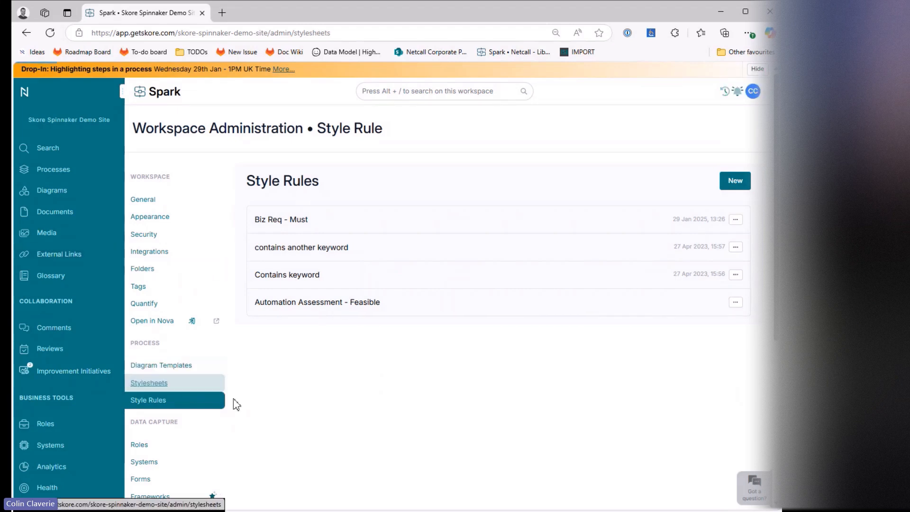
left_click_drag(263, 350, 301, 352)
left_click(290, 350)
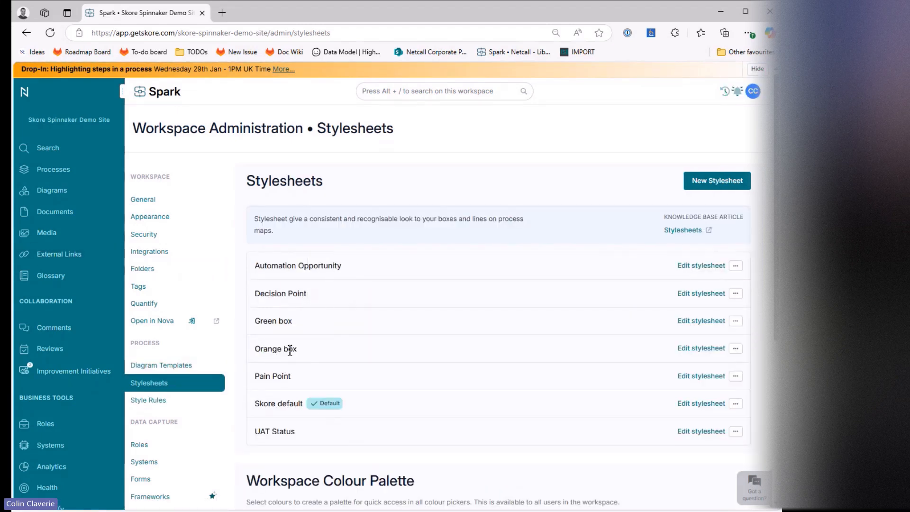
left_click(701, 348)
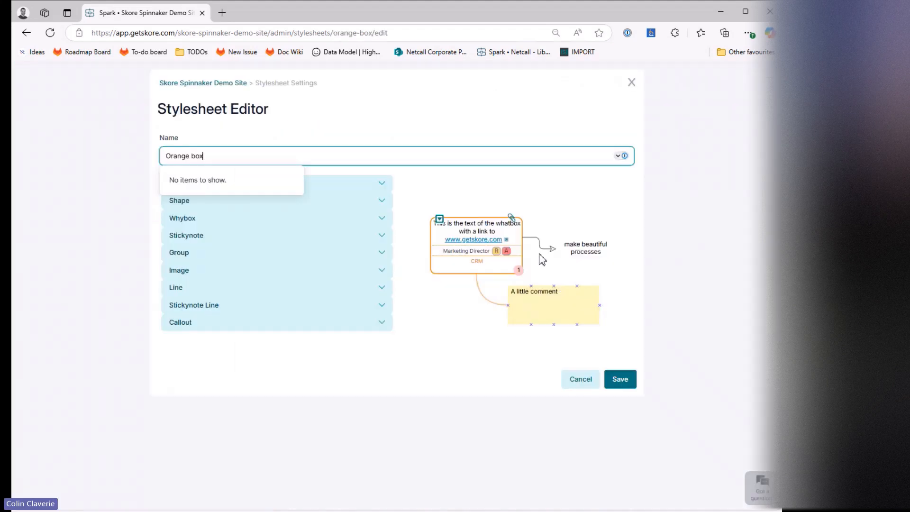
left_click(444, 294)
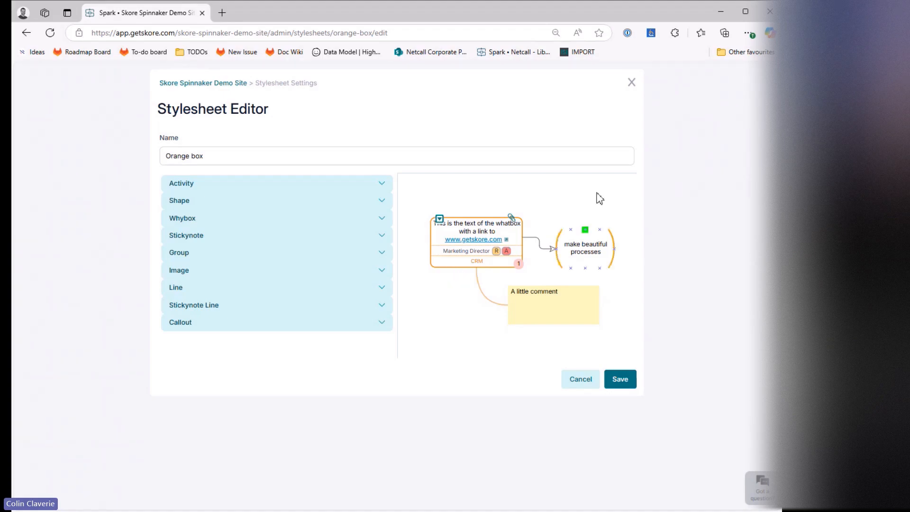
left_click(632, 83)
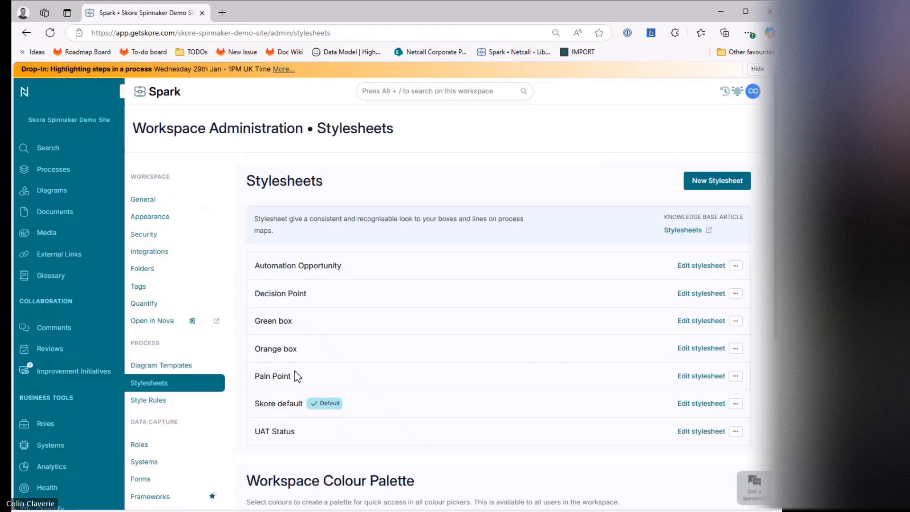
left_click(683, 323)
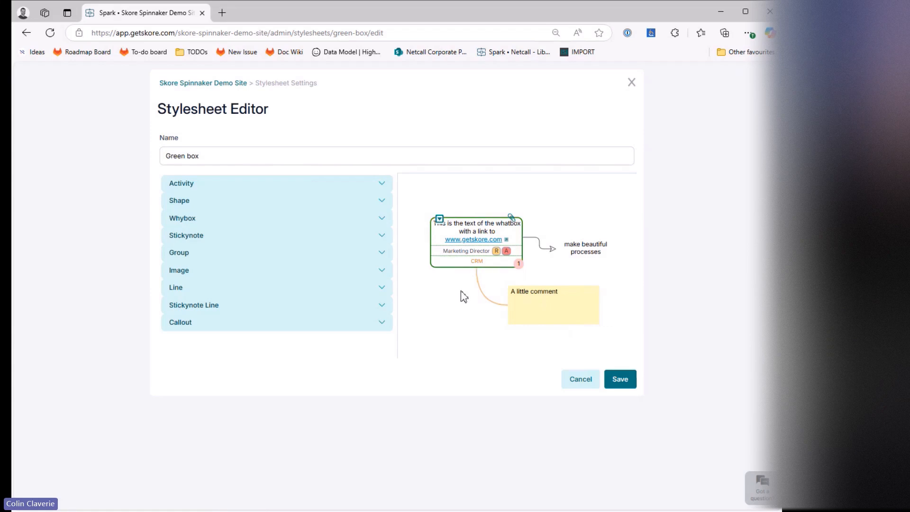
left_click(579, 383)
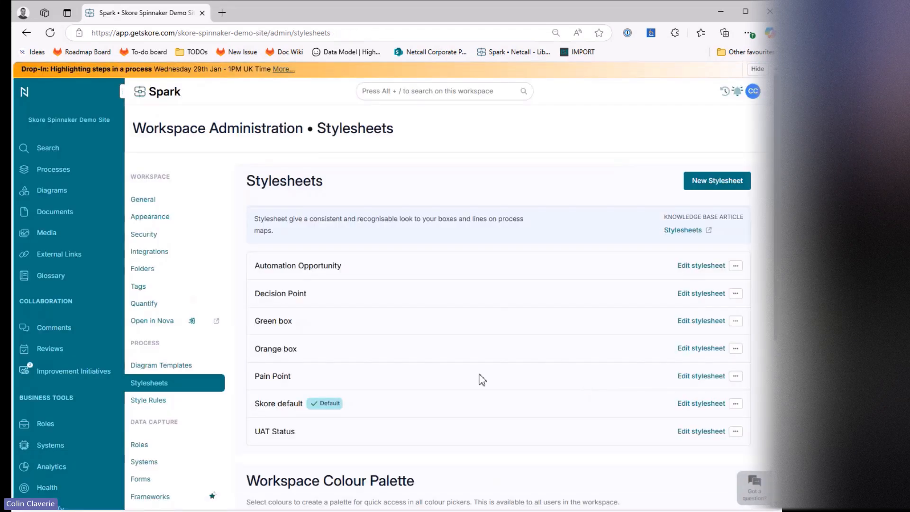
- Return to the style rules list and view the actions available for Biz Req - Must without choosing one
left_click(191, 404)
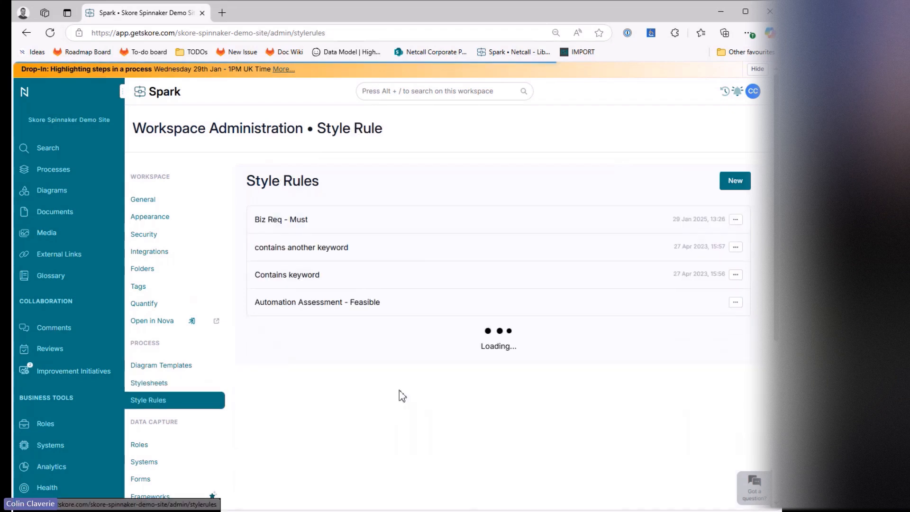
left_click(735, 223)
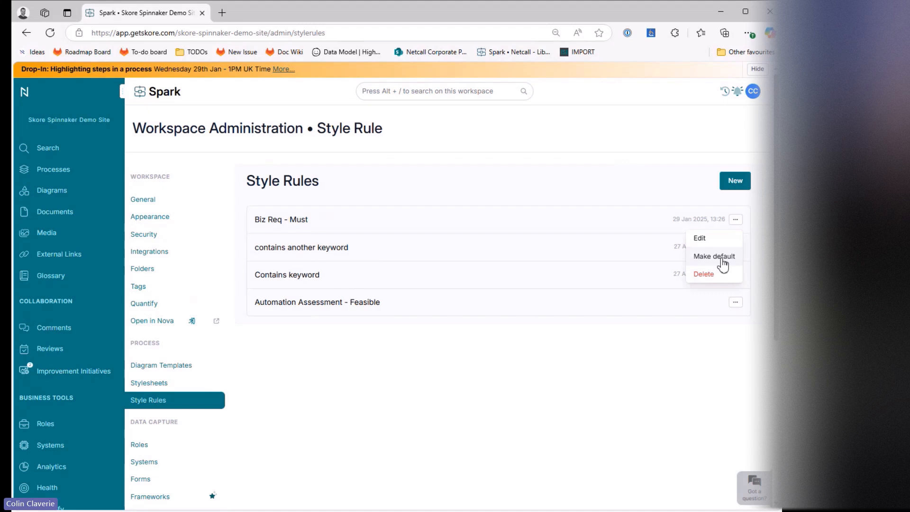
left_click(672, 266)
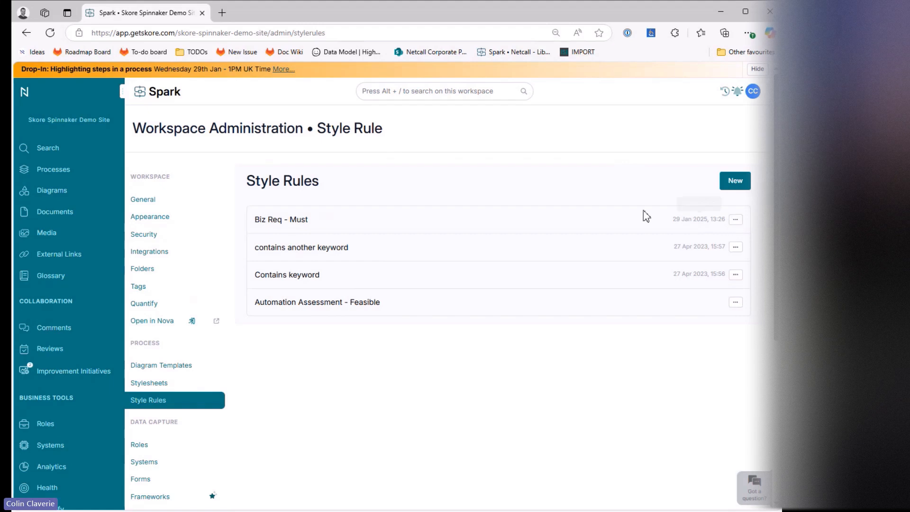
- Reopen the recently visited (Drop In) Highlight process and go into its Run Web Marketing Campaign subprocess
left_click(725, 91)
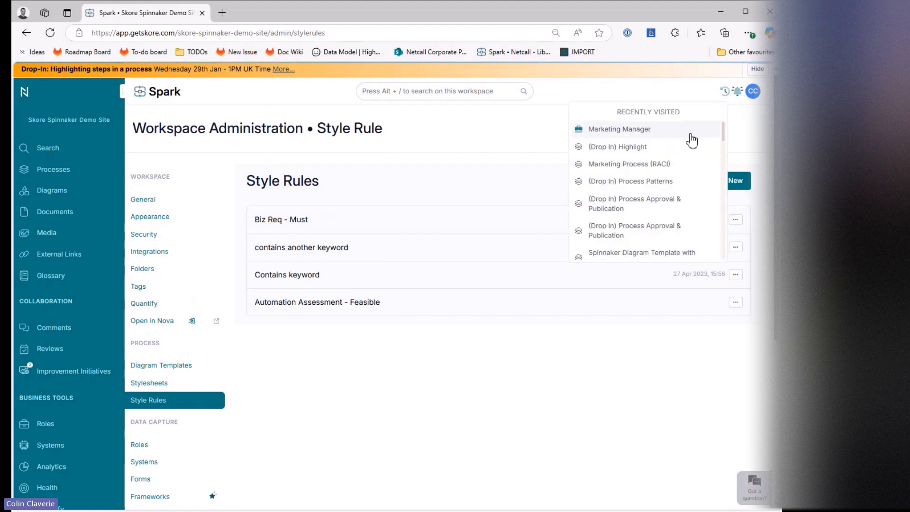
left_click(618, 150)
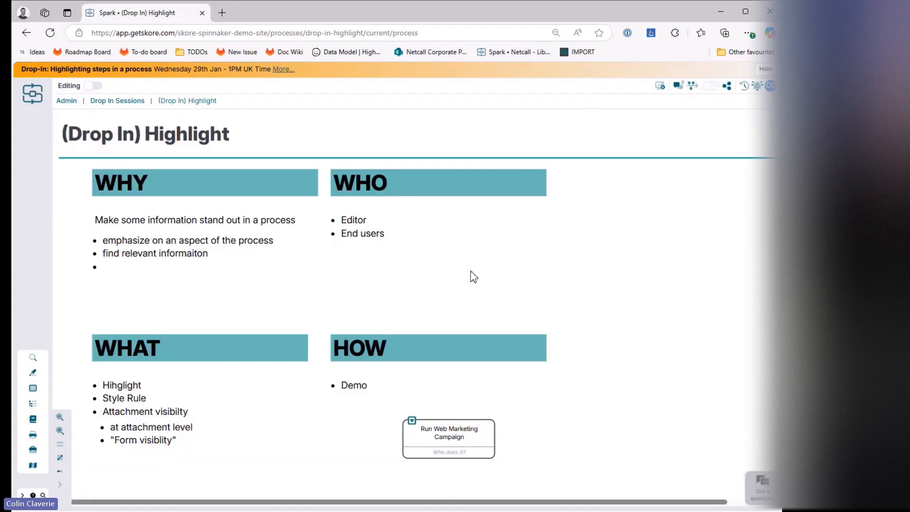
left_click(412, 436)
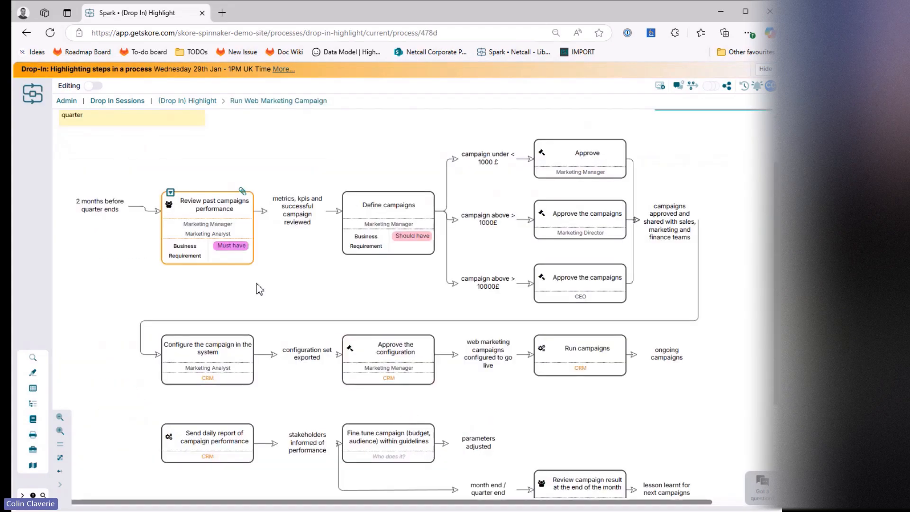
- Enable editing, align the "2 months before quarter ends" whybox with the Review past campaigns performance box, and save the process
left_click(94, 87)
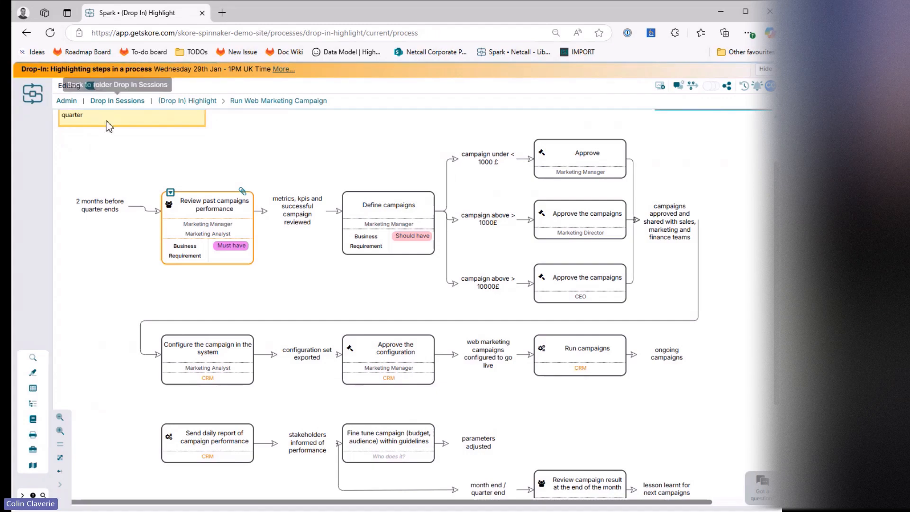
left_click(123, 219)
left_click(210, 212)
left_click(241, 221)
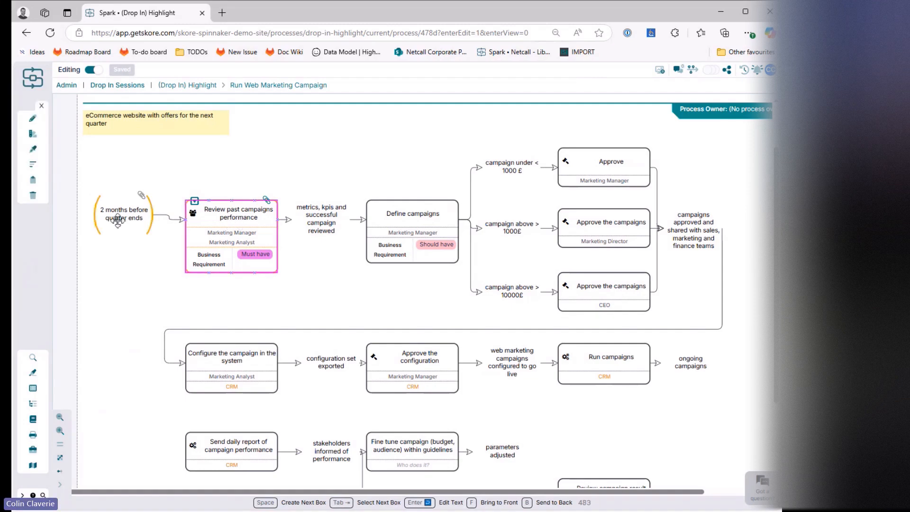
left_click(118, 220, "ctrl")
key("t")
left_click(132, 176)
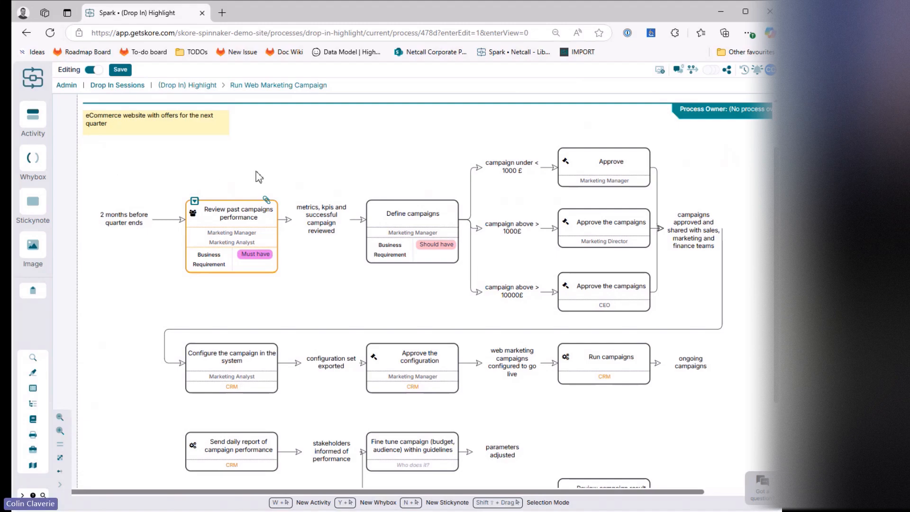
left_click(121, 69)
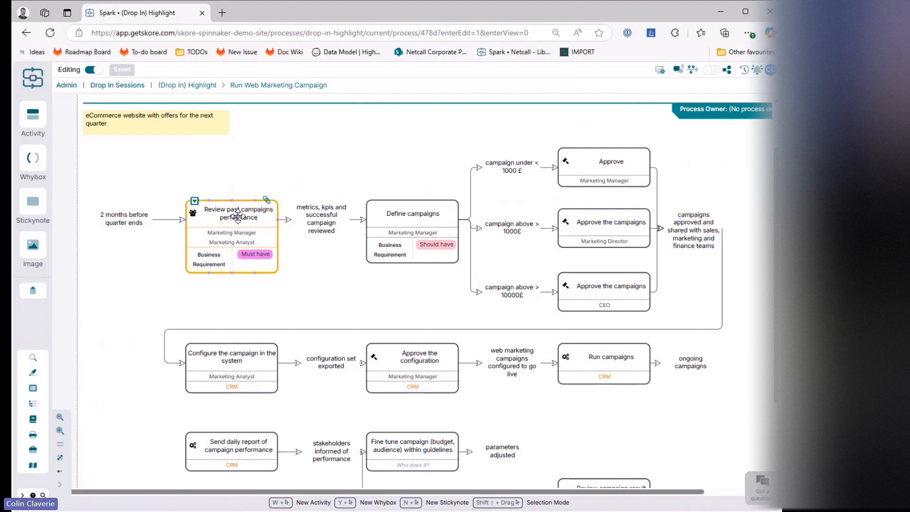
- Open the Define campaigns box's text for inline editing and try to bold the word "campaigns"
left_click(432, 217)
left_click(434, 219)
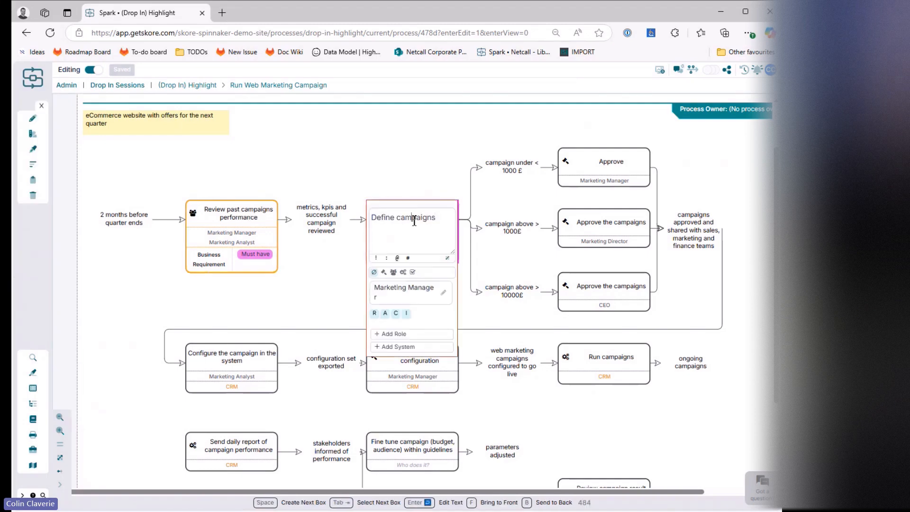
double_click(414, 220)
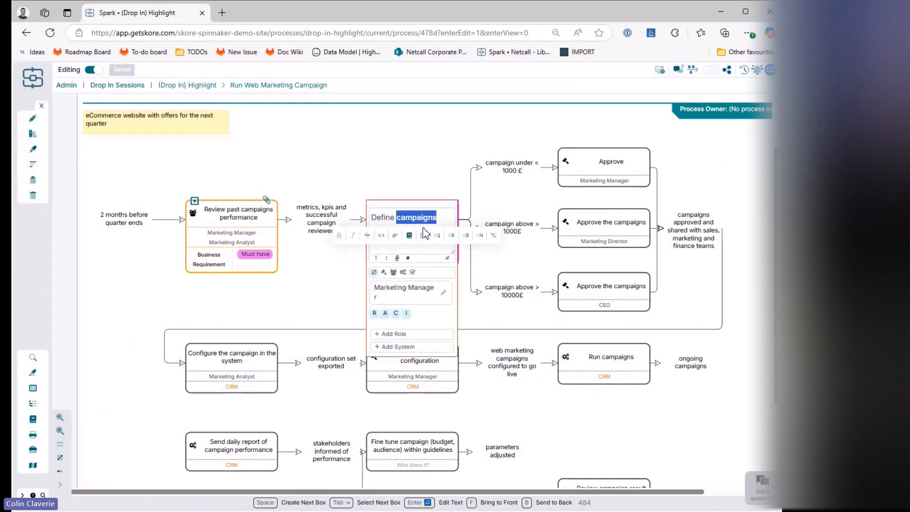
left_click(401, 219)
double_click(421, 221)
key("ctrl+b")
left_click(403, 214)
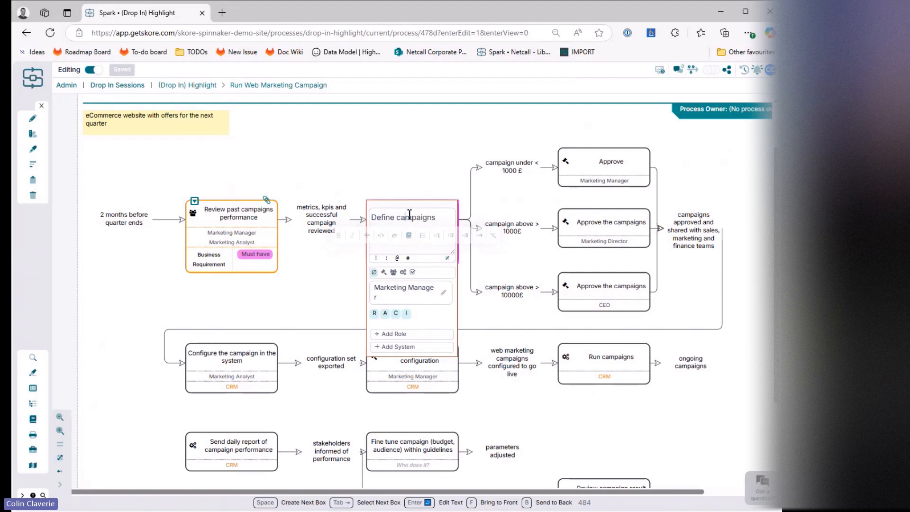
- Select all of the Define campaigns text and the single word "campaigns" to examine the inline formatting options
left_click_drag(372, 217, 434, 220)
left_click(443, 220)
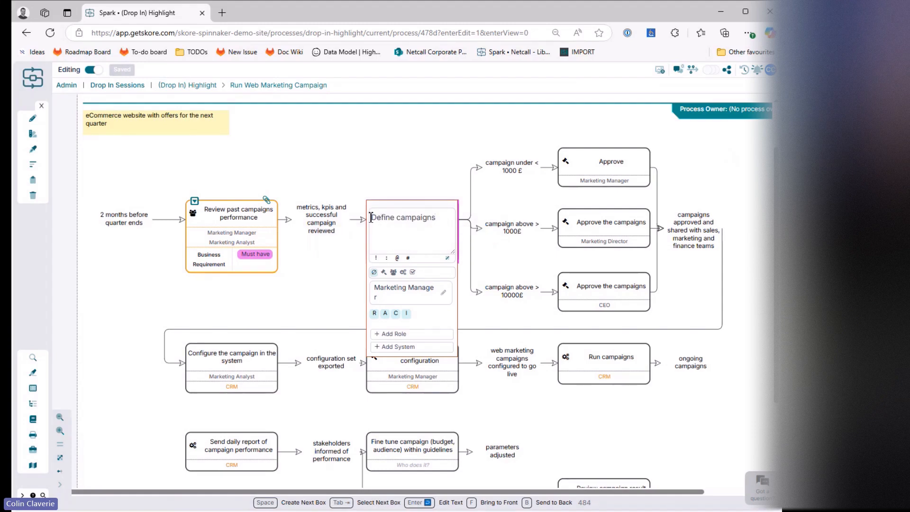
left_click_drag(375, 219, 431, 219)
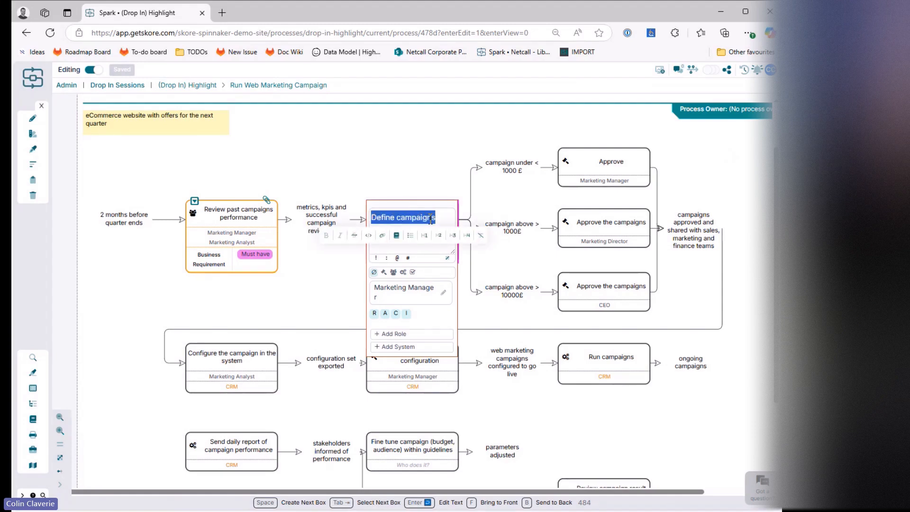
left_click(439, 217)
triple_click(416, 217)
double_click(415, 218)
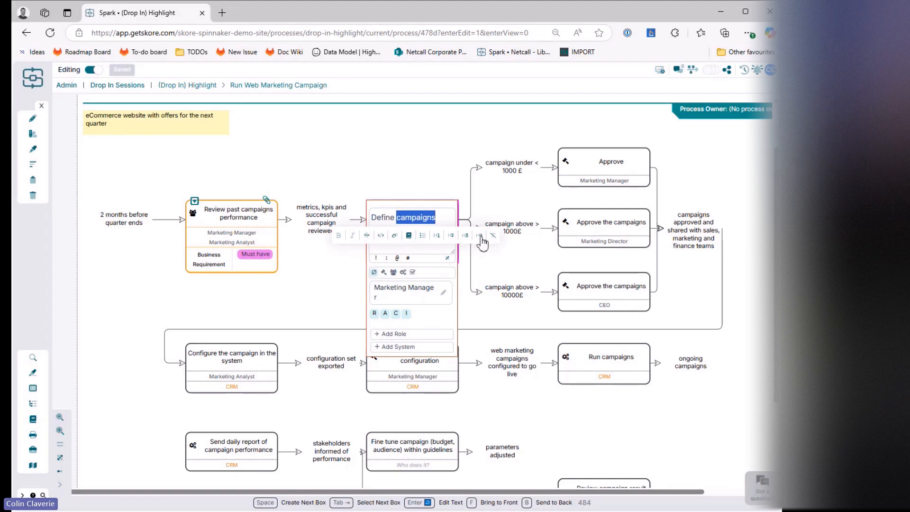
left_click(402, 246)
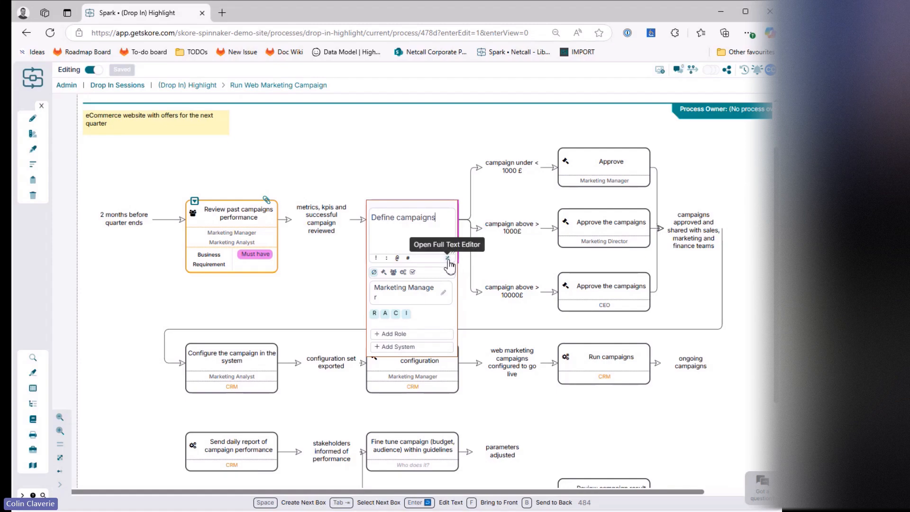
- Open the Define campaigns text in the full text editor and colour the word "campaigns" Salmon
left_click(448, 259)
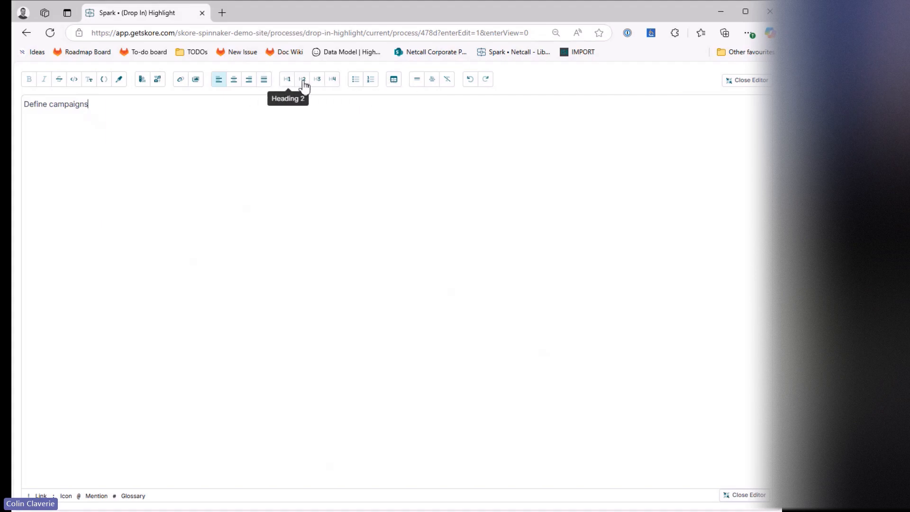
double_click(78, 104)
left_click(149, 80)
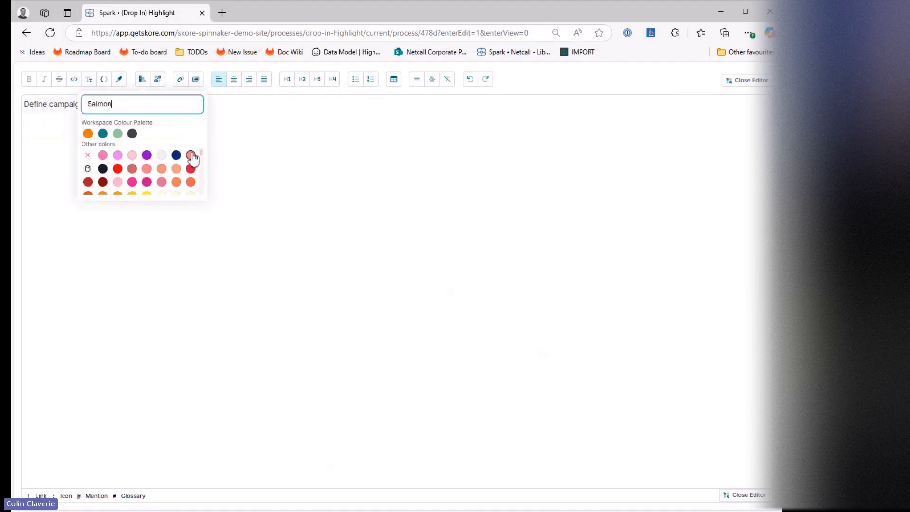
left_click(191, 160)
left_click(113, 103)
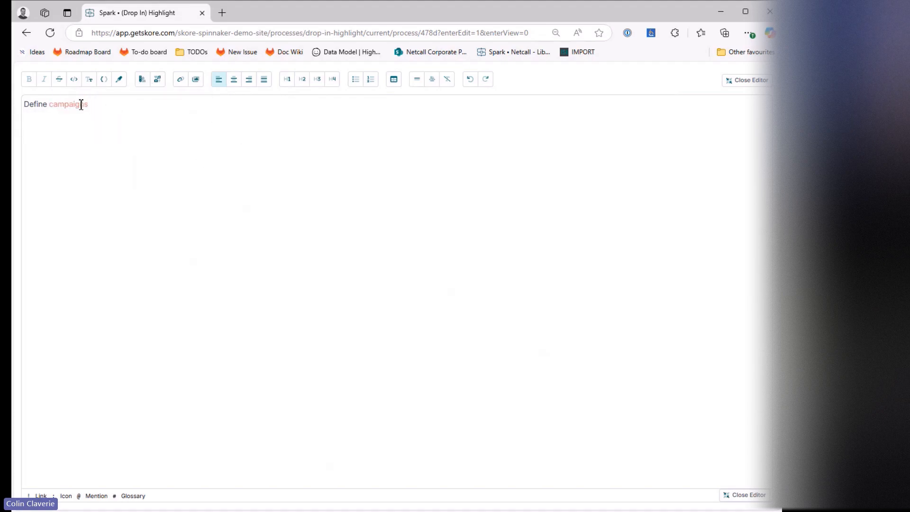
- Strike through the word "Define" and format the whole line as Heading 2
double_click(31, 105)
left_click(59, 79)
left_click(128, 127)
left_click(303, 79)
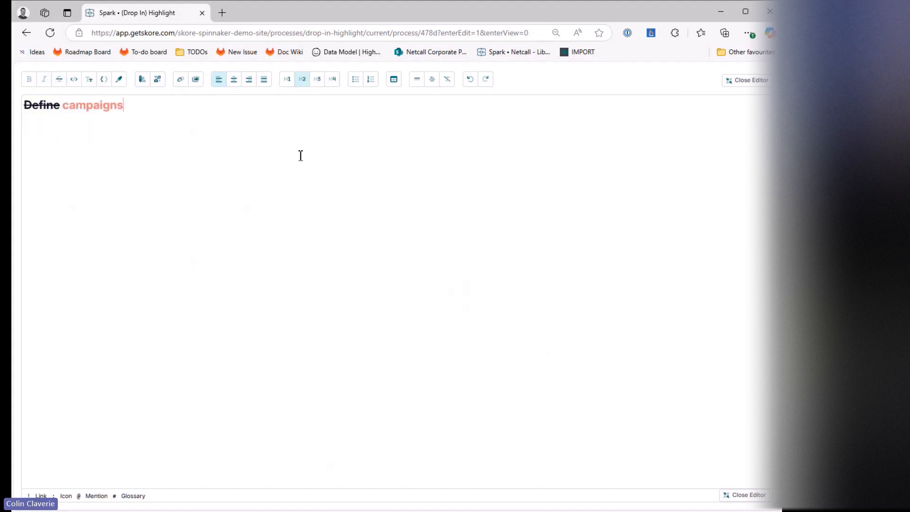
- Leave the full text editor, clear all formatting from the Define campaigns box's text, and save the process
left_click(734, 495)
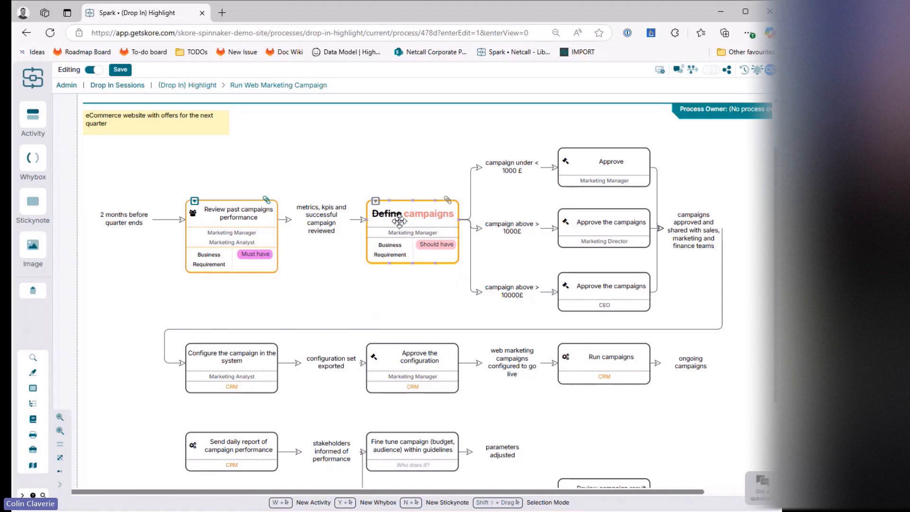
left_click(423, 217)
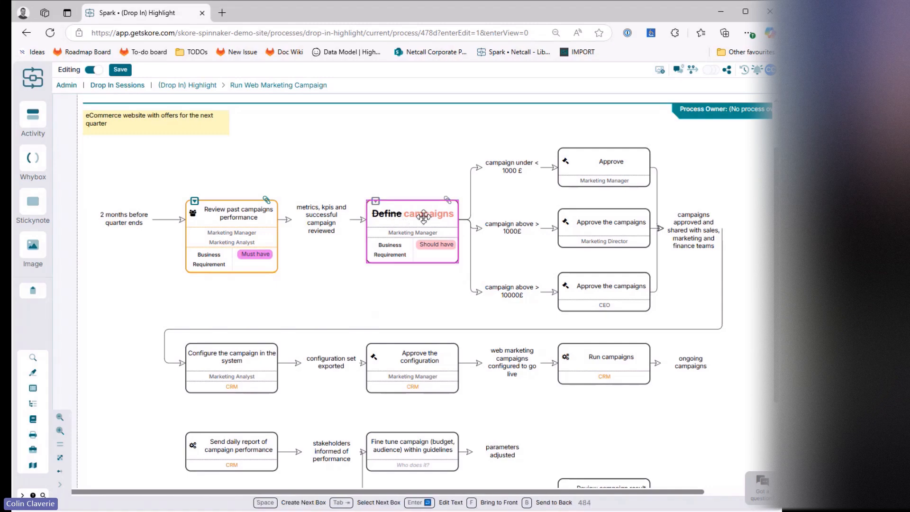
left_click(423, 217)
left_click_drag(401, 223, 369, 217)
left_click(428, 234)
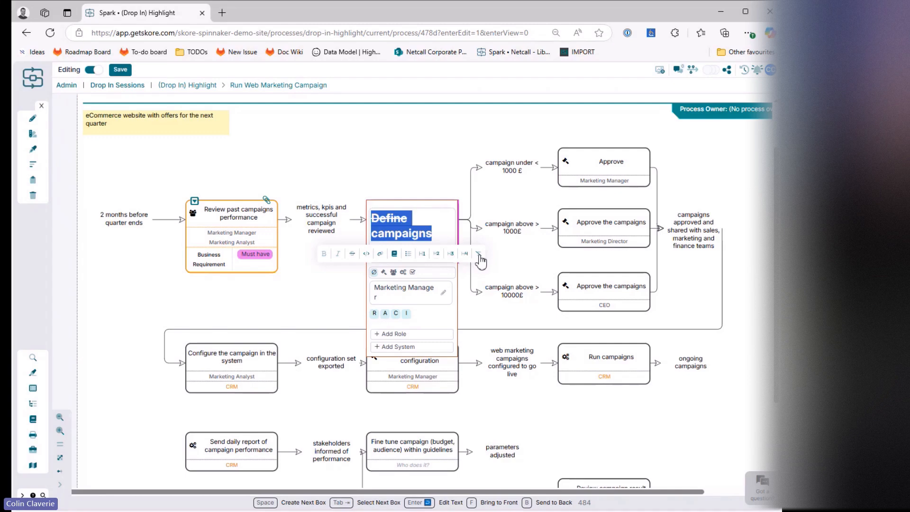
left_click(480, 256)
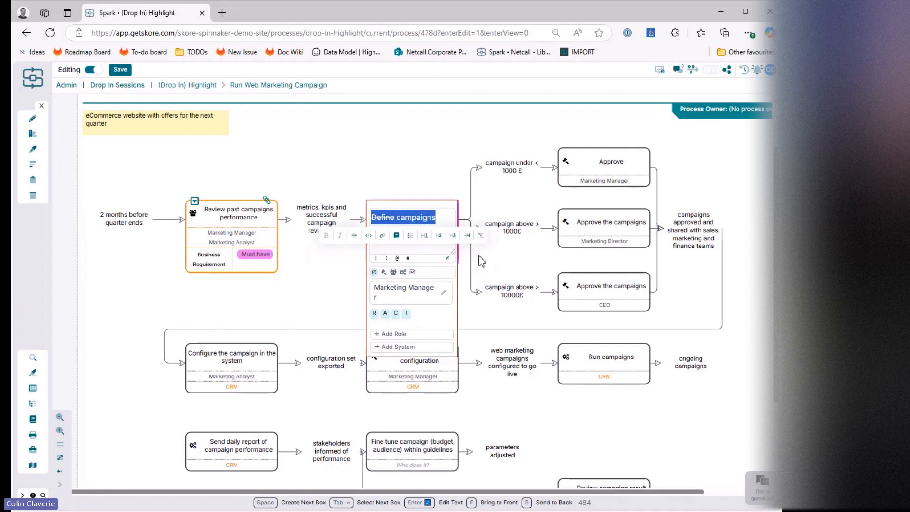
left_click(120, 70)
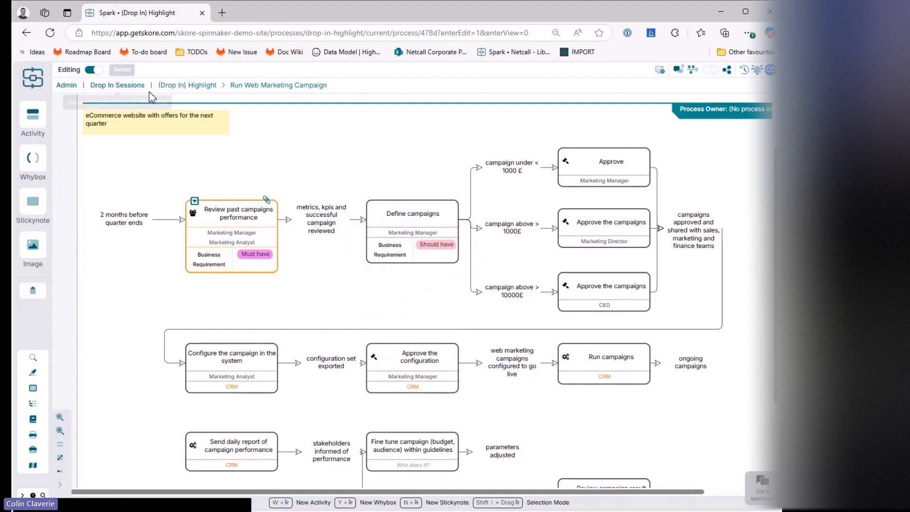
- Go up to the (Drop In) Highlight overview and return to the Run Web Marketing Campaign subprocess
left_click(202, 87)
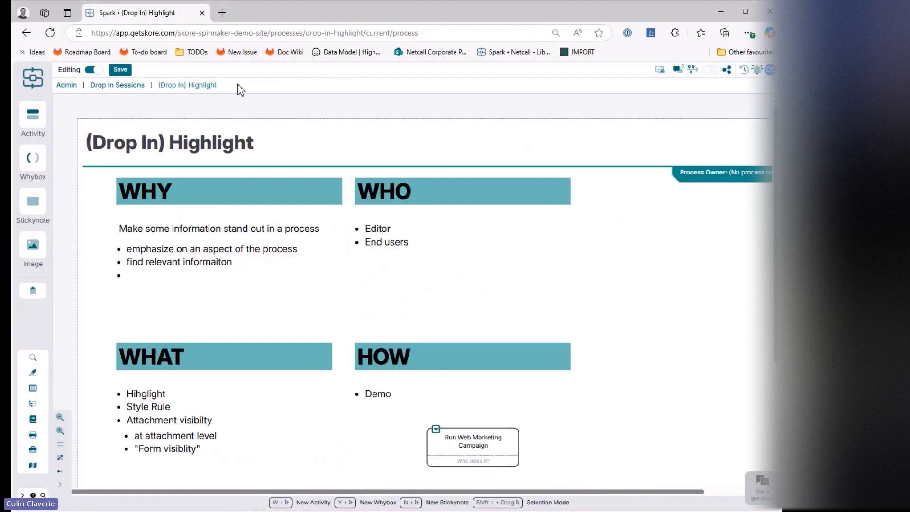
left_click(437, 430)
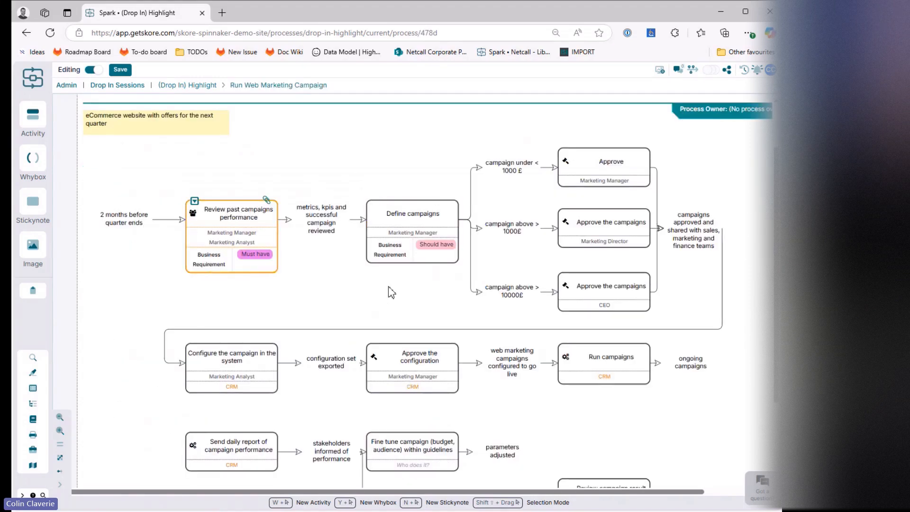
left_click_drag(383, 304, 356, 293)
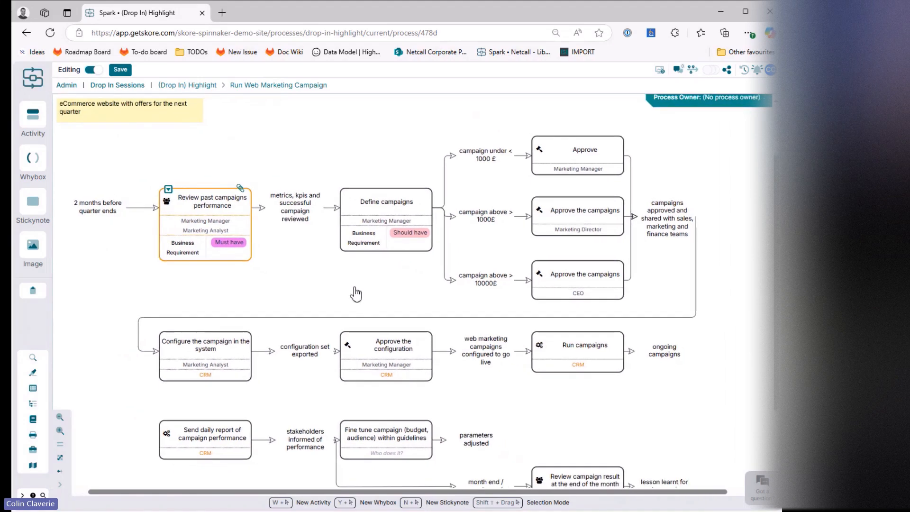